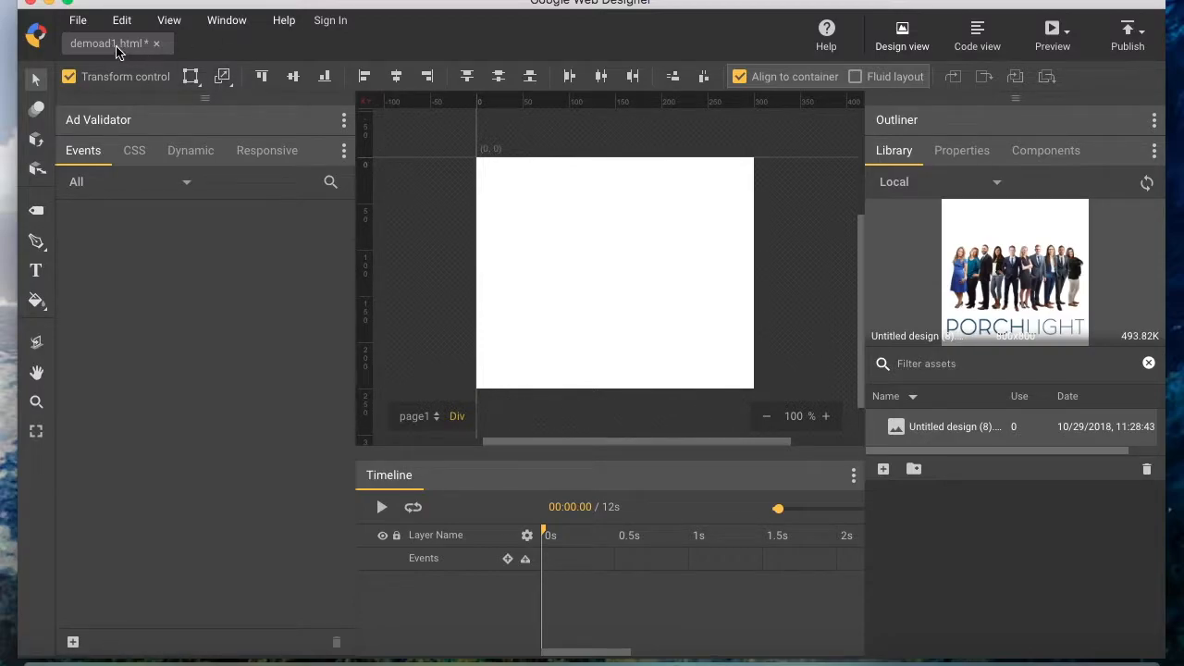
left_click(78, 22)
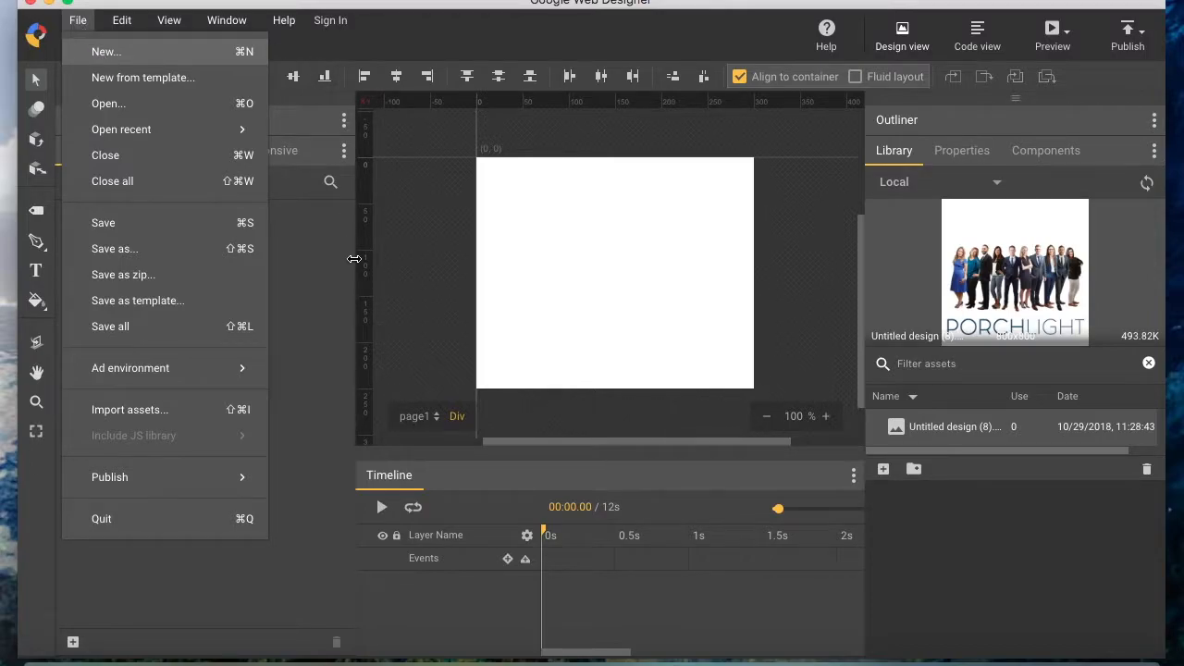
left_click(312, 273)
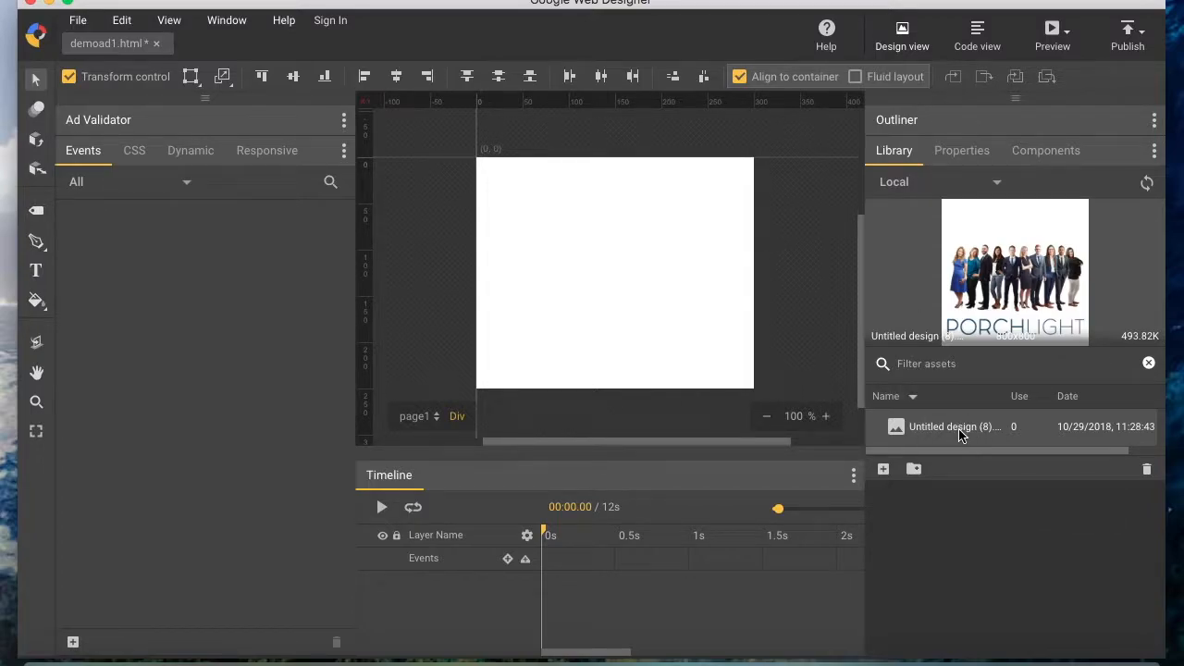
- Place the Untitled design (8) image from the local assets on the page and resize it proportionally to 190 px wide
left_click_drag(996, 436, 659, 275)
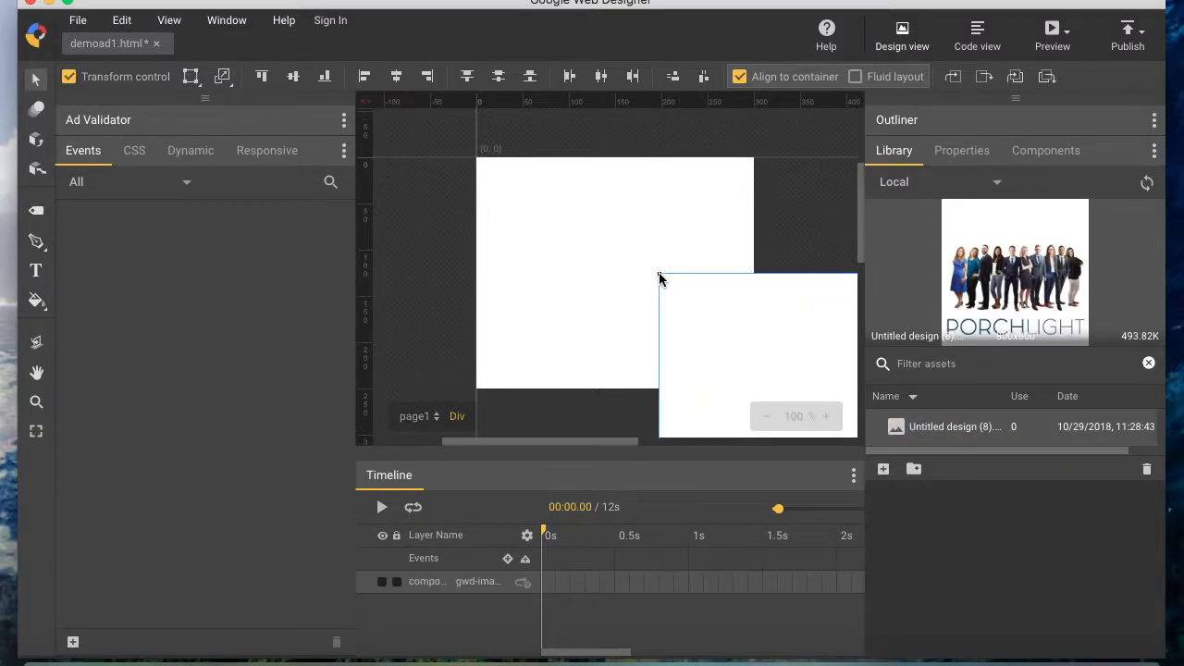
left_click_drag(719, 318, 503, 172)
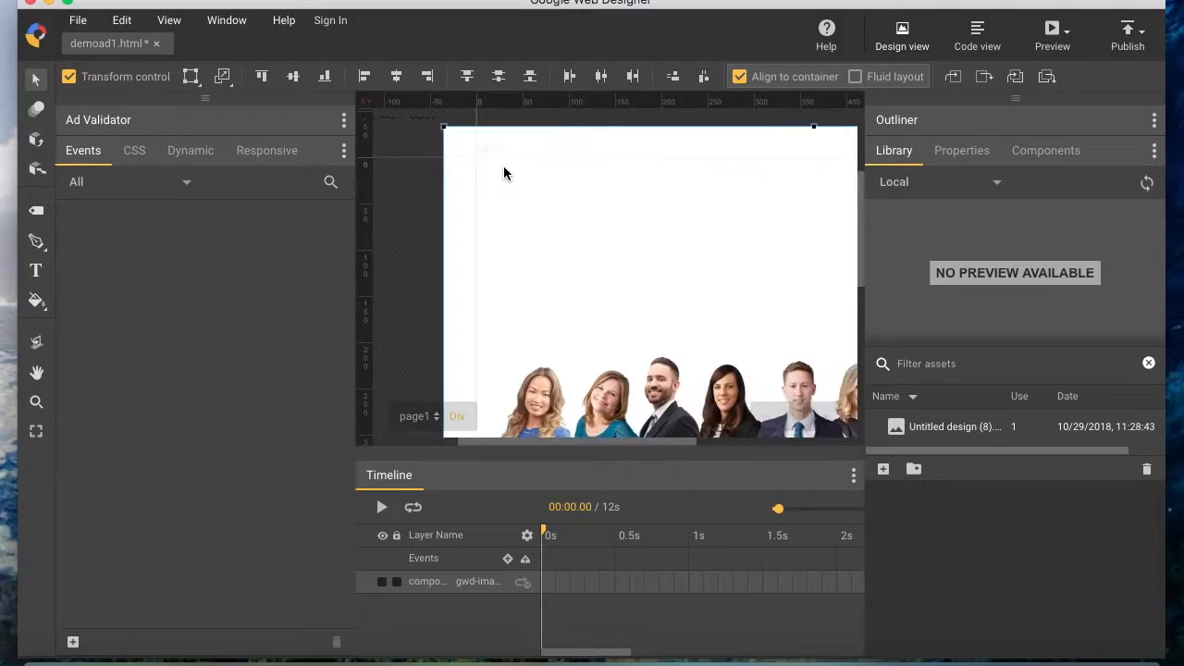
left_click(978, 151)
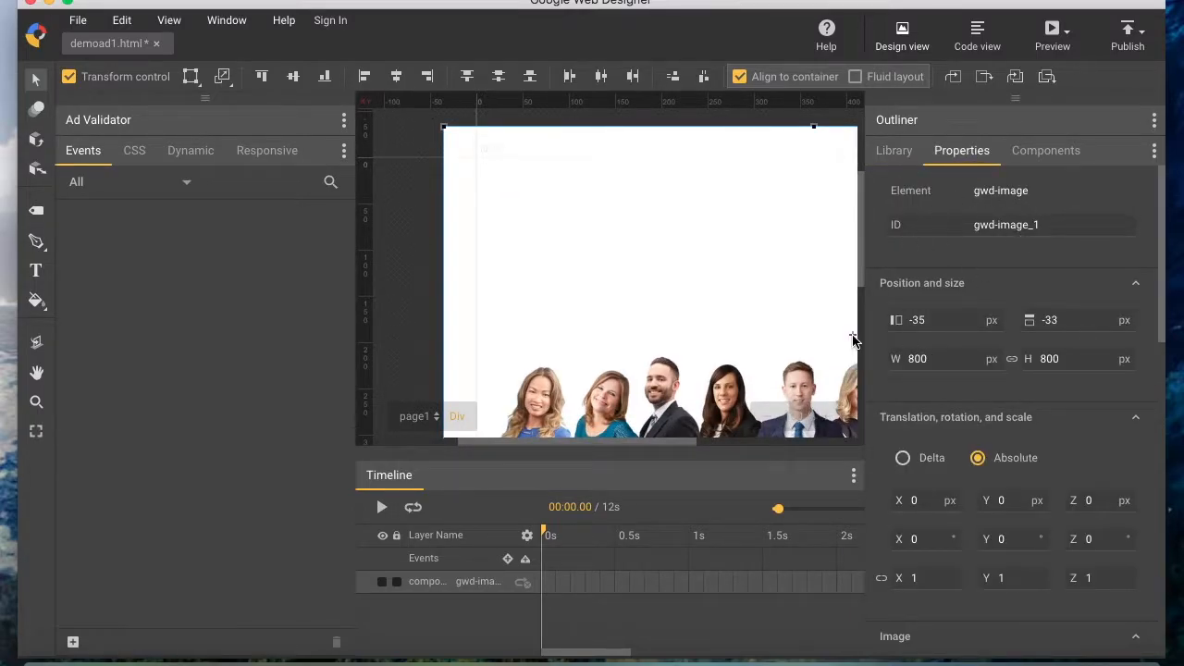
double_click(916, 359)
type("190")
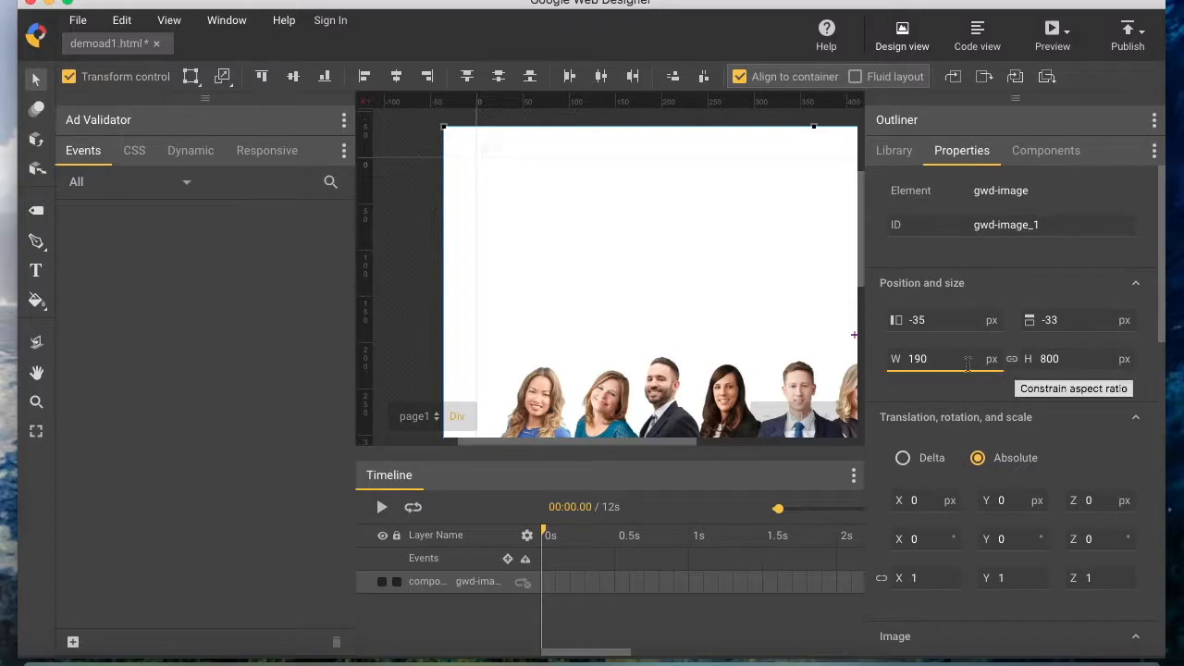
key("Return")
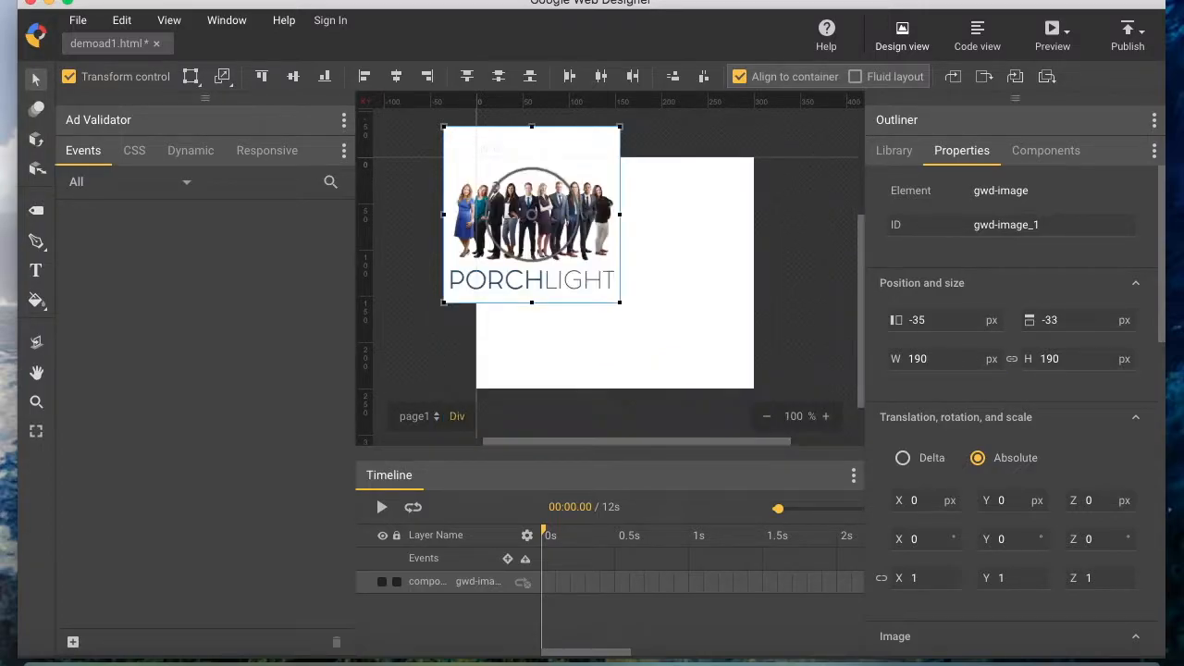
- Centre the Porchlight image horizontally on the page and align it to the page's top edge
left_click_drag(570, 164, 749, 220)
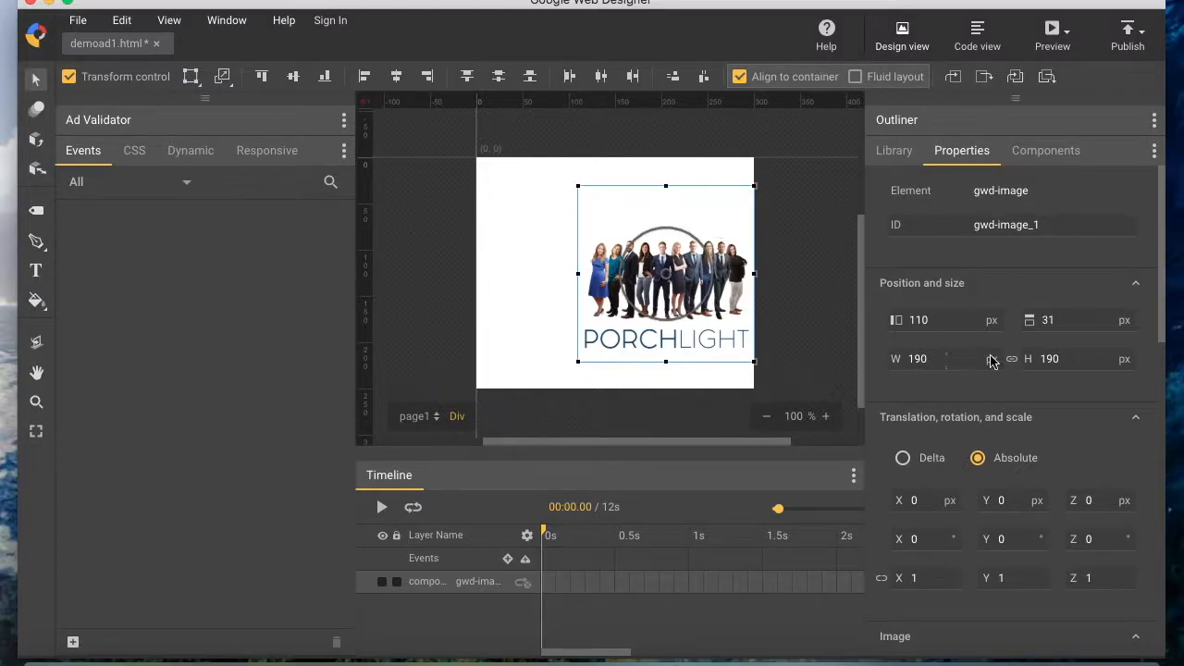
left_click_drag(665, 225, 603, 208)
left_click(396, 76)
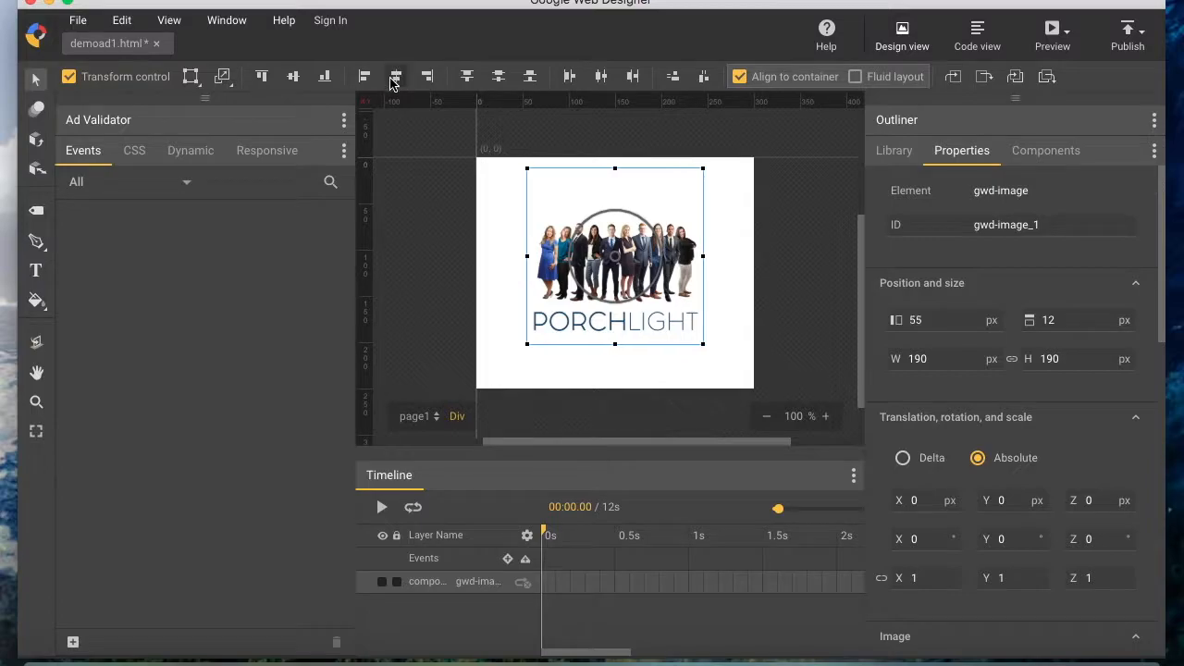
left_click(262, 77)
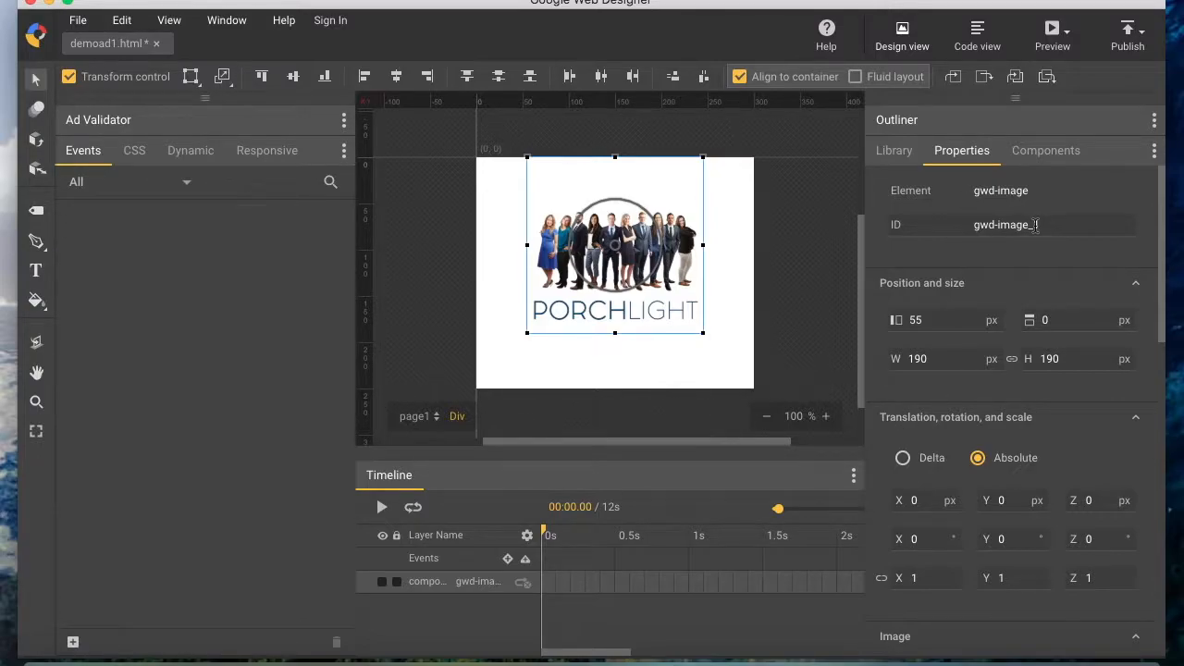
- Set the fill colour of page1 to the blue #3E489B
left_click(900, 152)
left_click(961, 153)
left_click(737, 241)
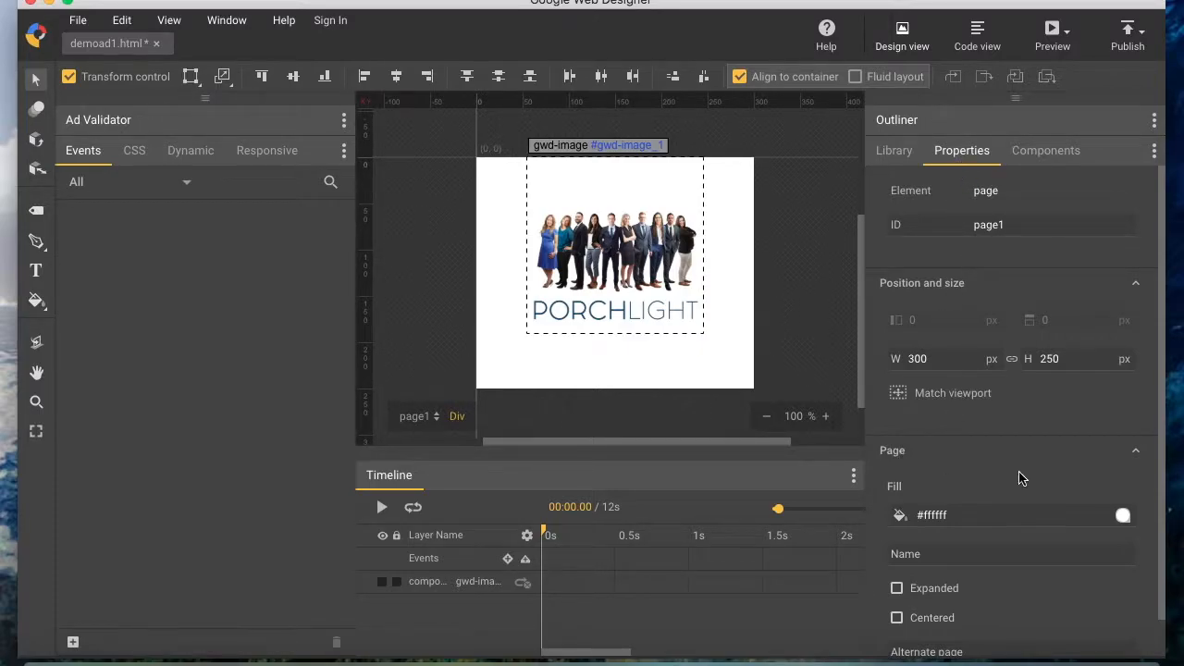
left_click(1124, 516)
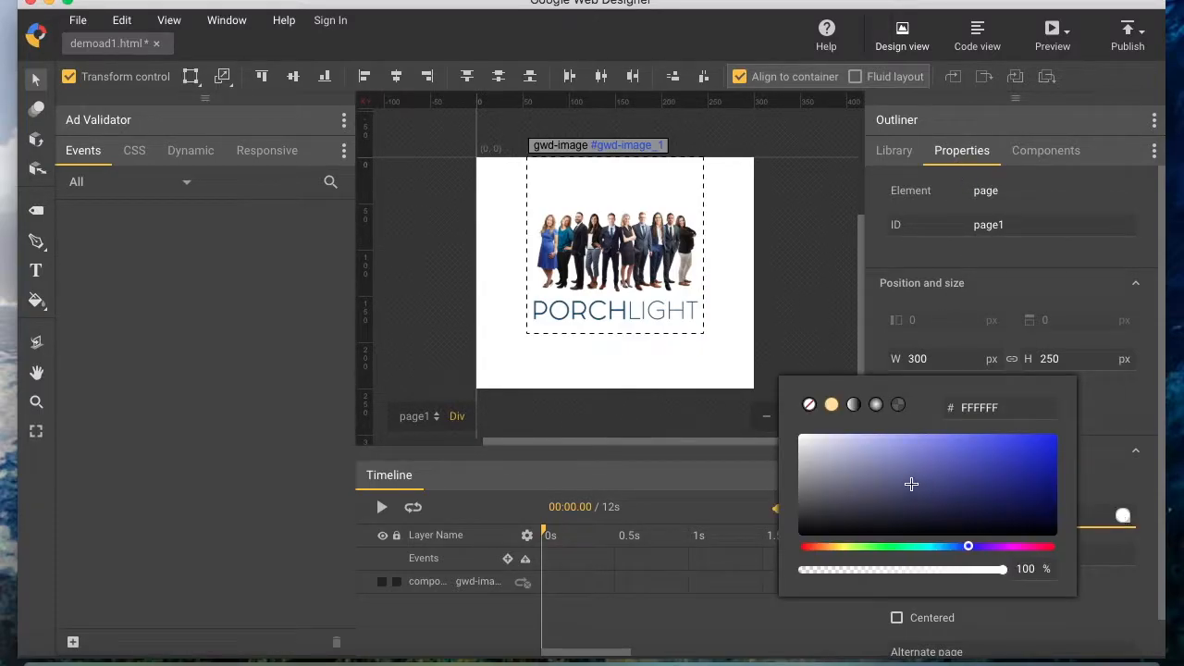
left_click(955, 477)
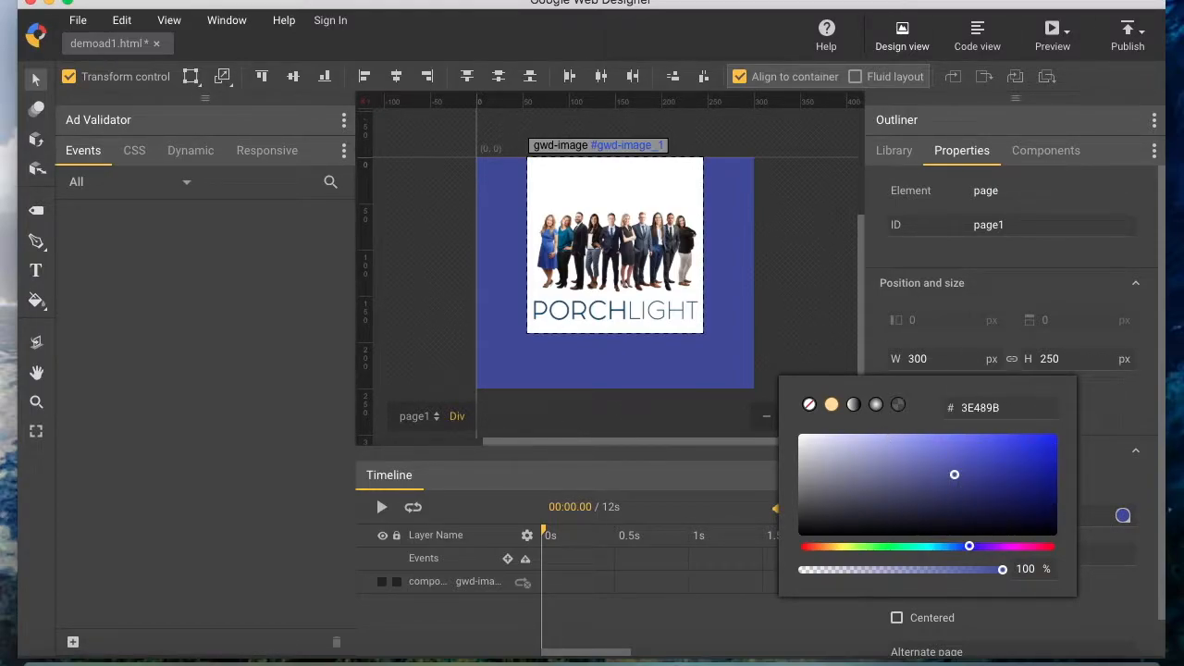
left_click(1106, 423)
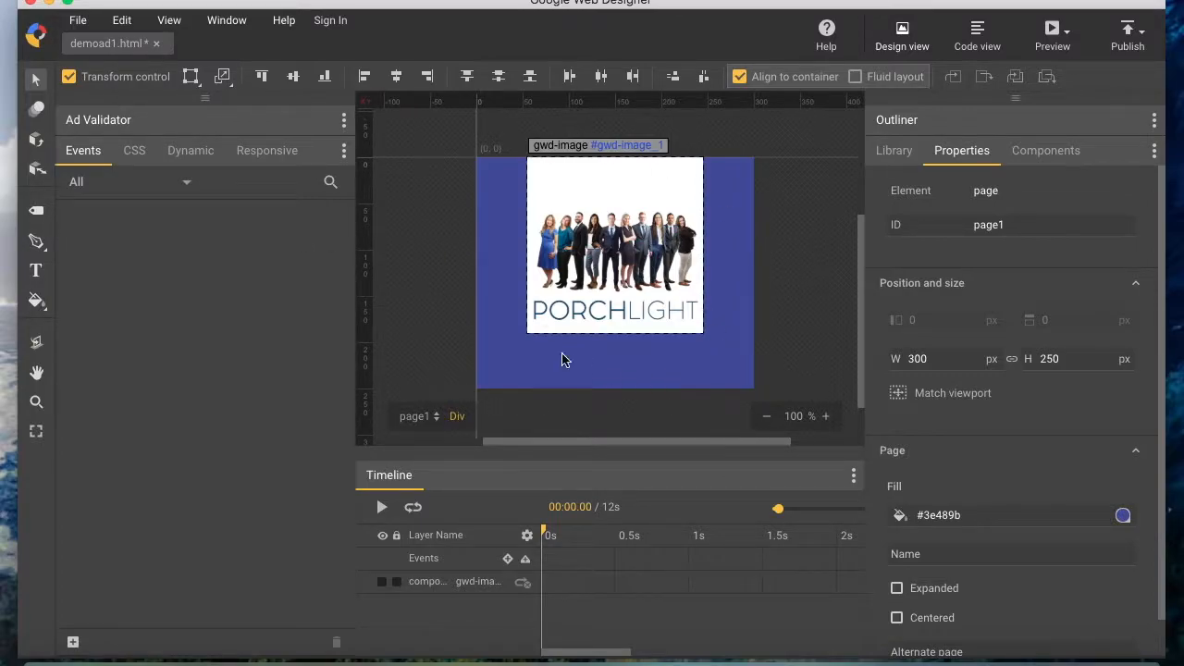
- Draw a div about 190 by 53 px directly below the image and fill it with white, FFFFFF
left_click(39, 209)
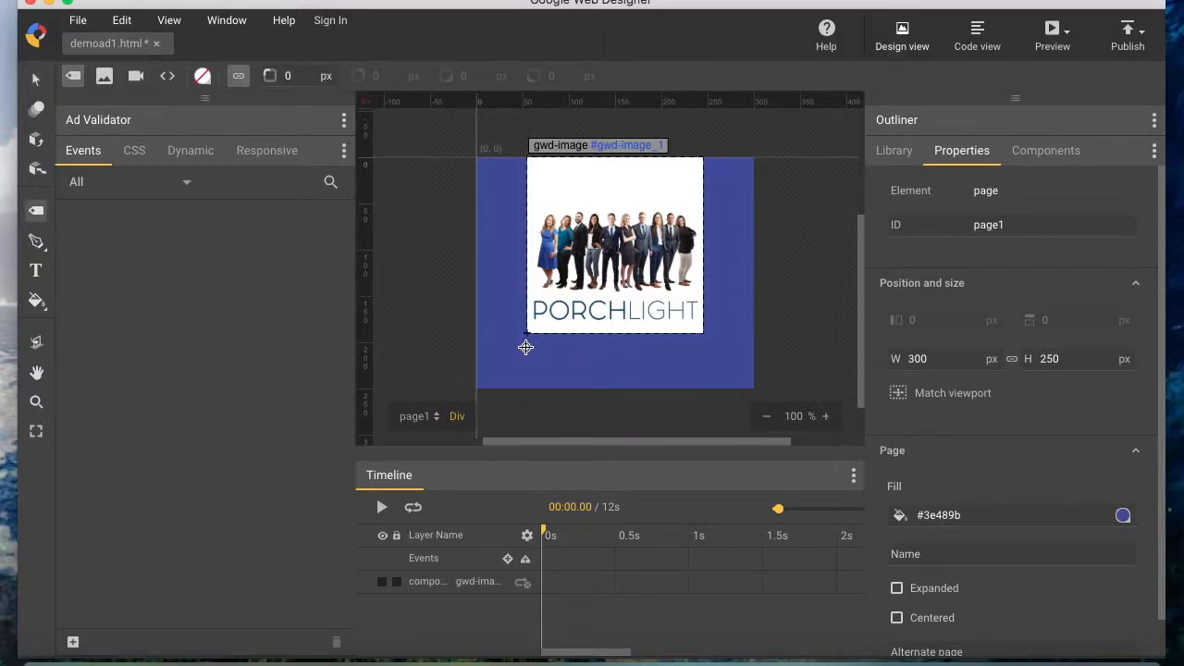
left_click_drag(528, 333, 707, 383)
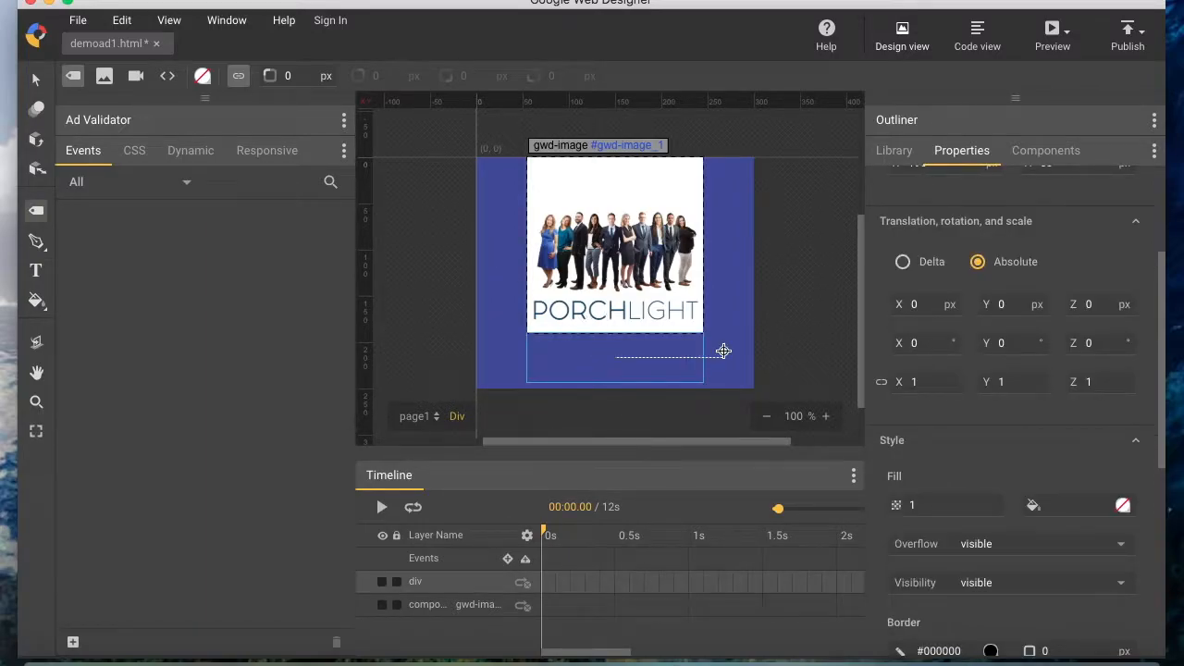
left_click(1123, 505)
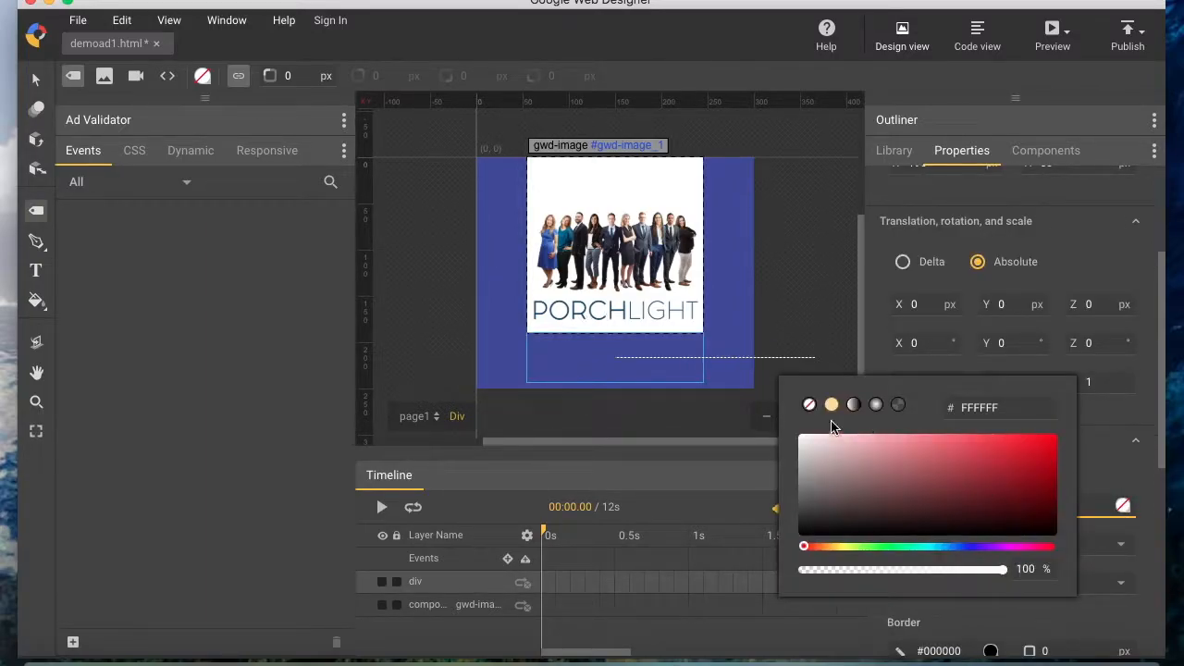
left_click(816, 448)
left_click(1016, 407)
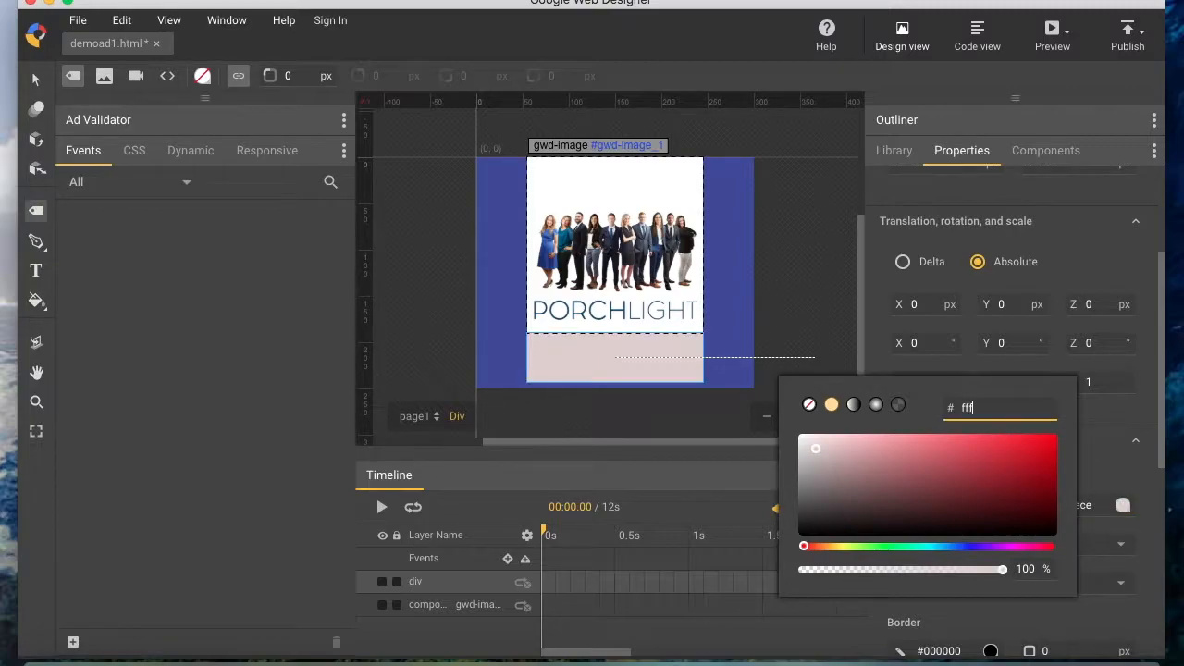
type("ffffff")
key("Return")
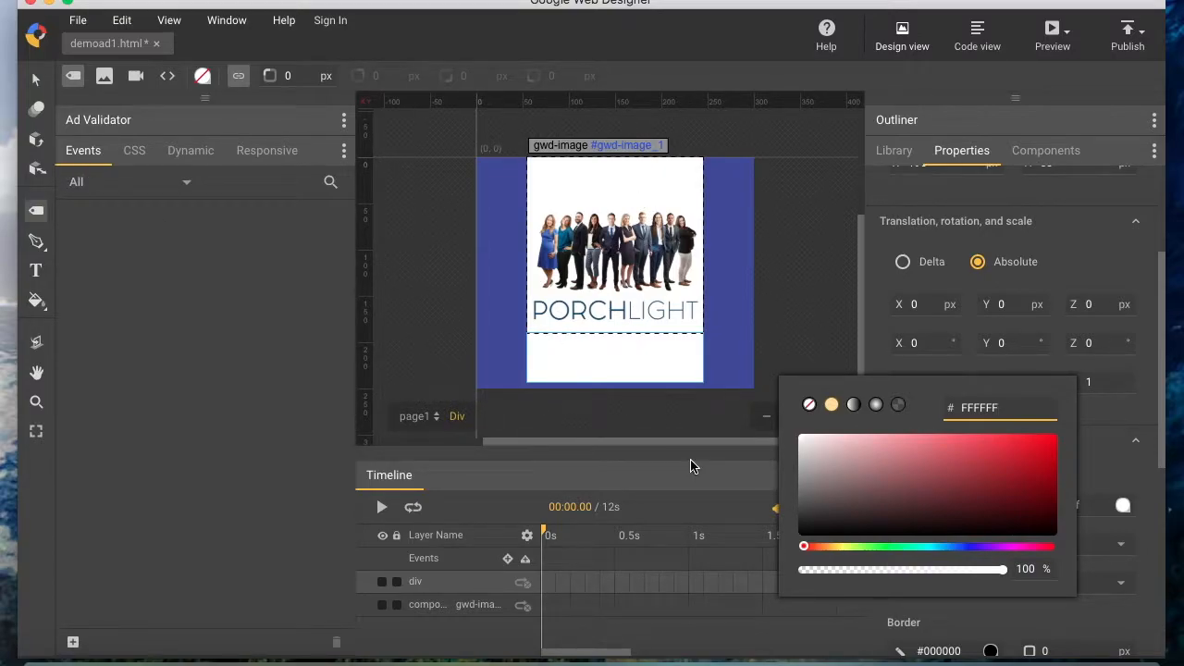
left_click(1073, 241)
- Set the height of the white div to 45 px
scroll(1044, 246, "up", 3)
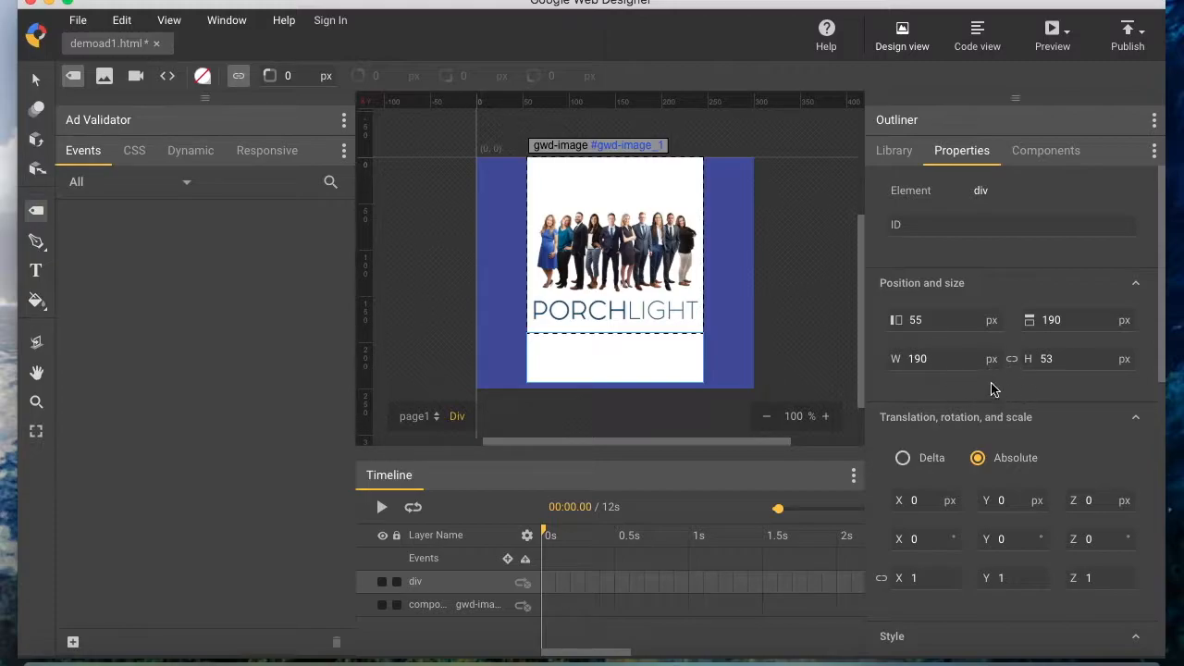
left_click(1077, 357)
type("1")
type("5")
key("Return")
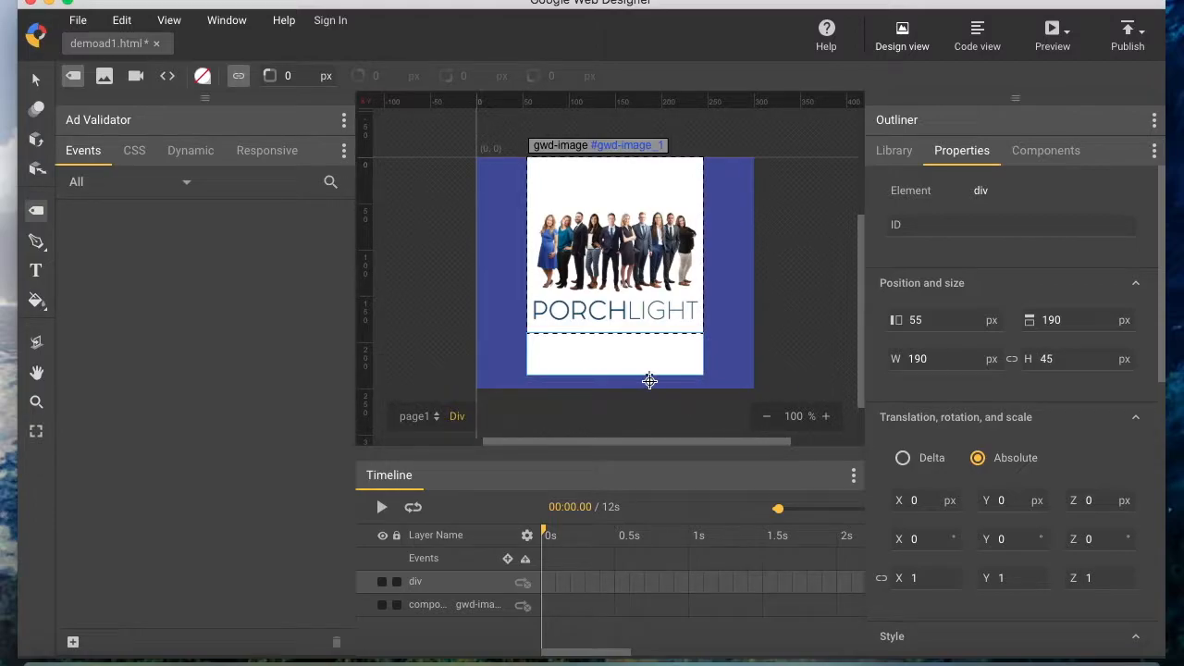
- Nudge the white div down to a vertical position of 198 px to leave a gap below the image, and deselect it
left_click(36, 80)
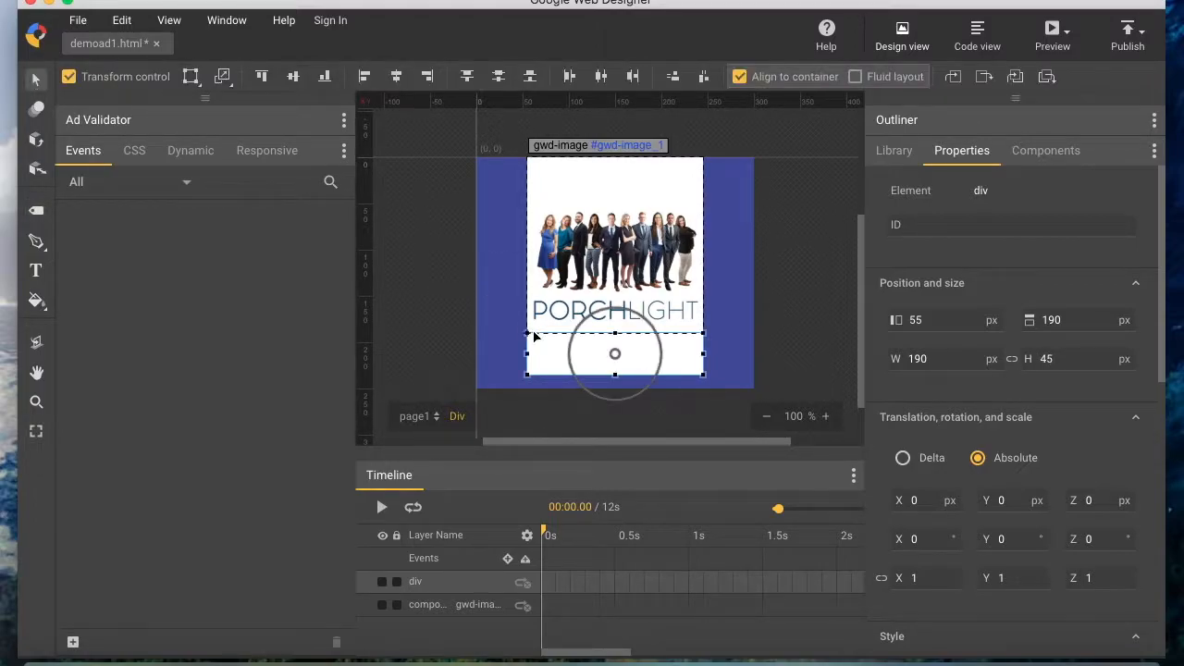
key("Down")
key("Down")
key("Down")
key("Down")
key("Down")
key("Down")
key("Down")
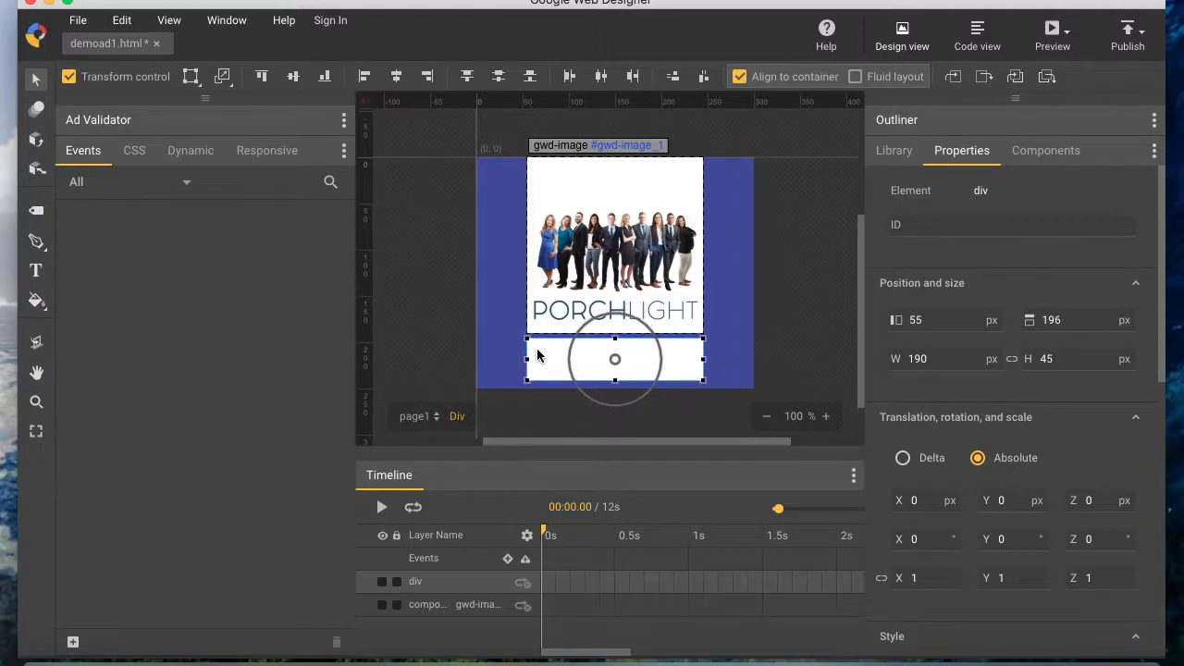
key("Down")
key("Up")
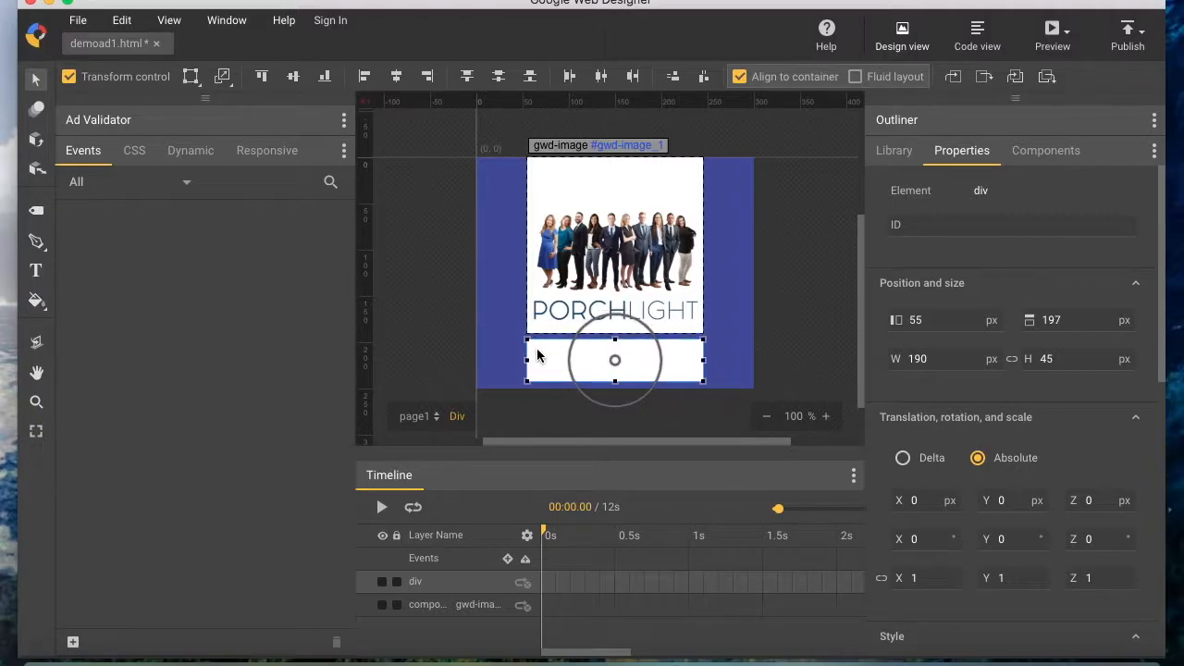
key("Down")
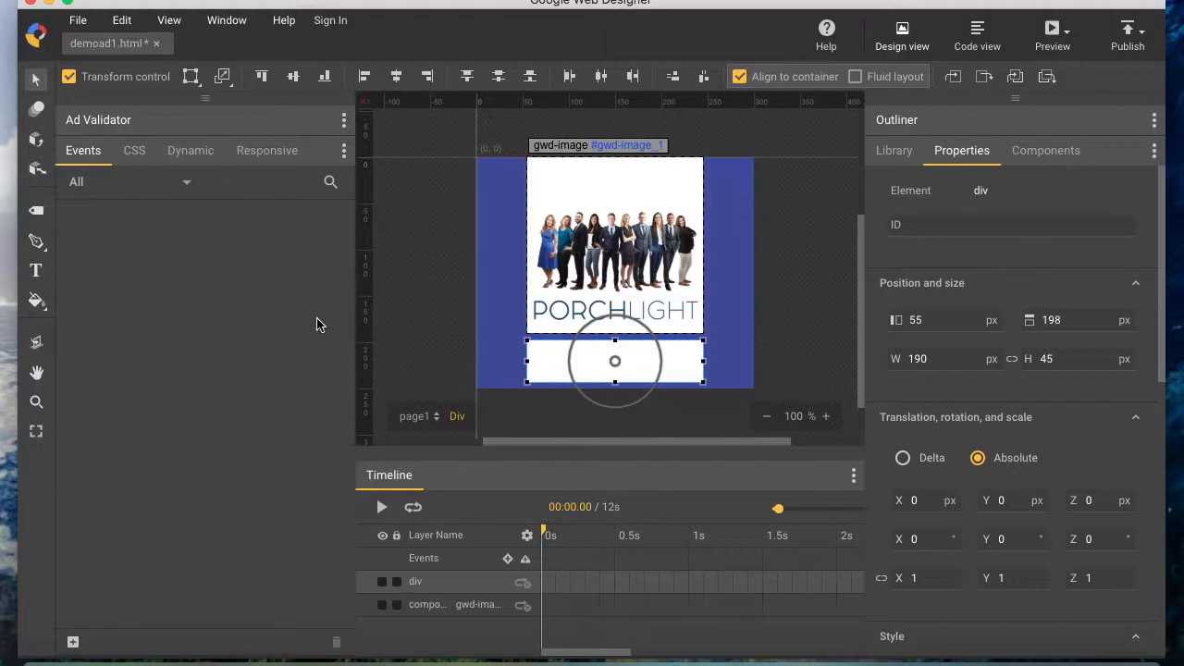
left_click(421, 318)
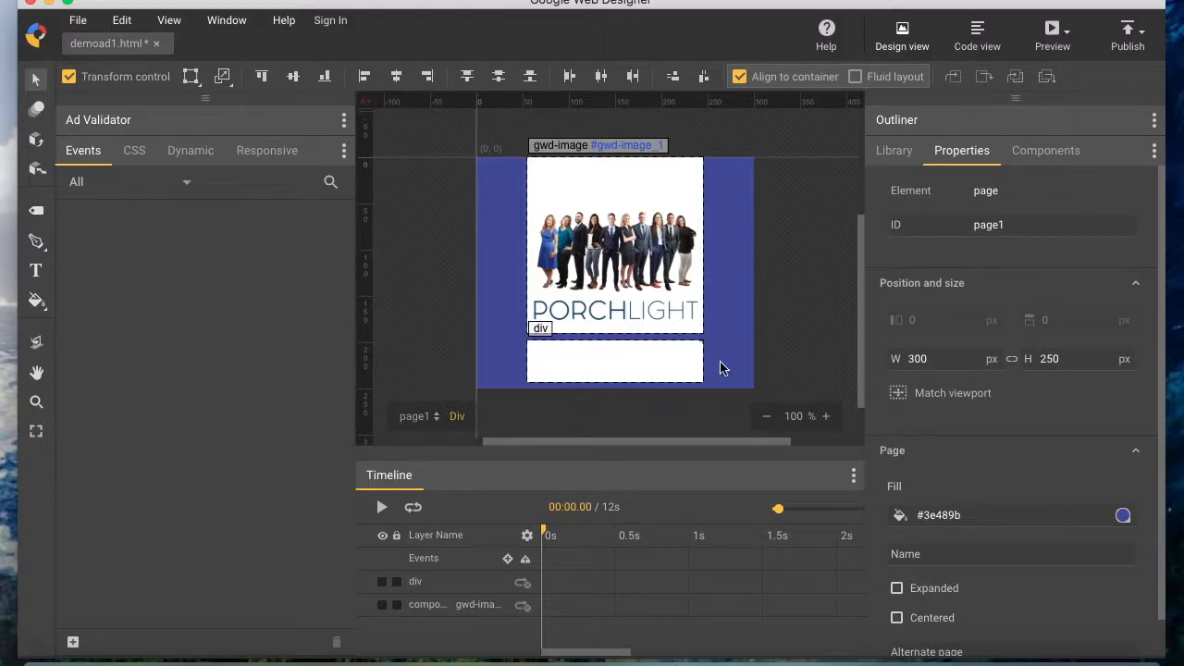
- Inside the white div, add a text box about 161 by 28 px reading "Click Here for Info"
double_click(629, 361)
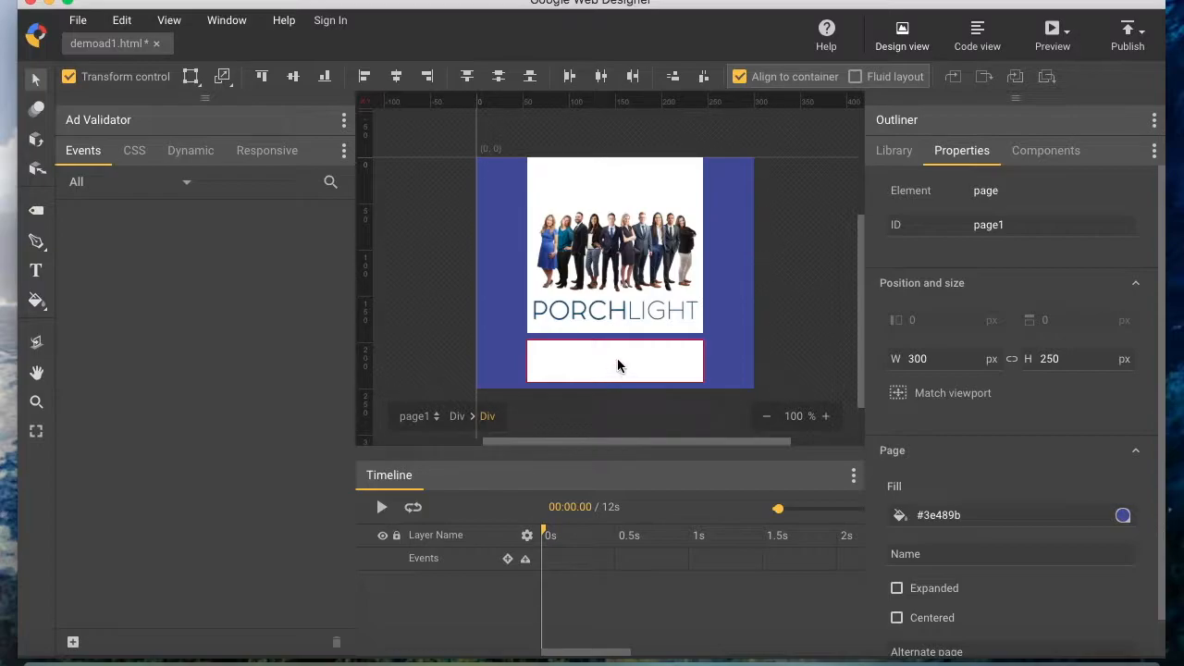
left_click(36, 270)
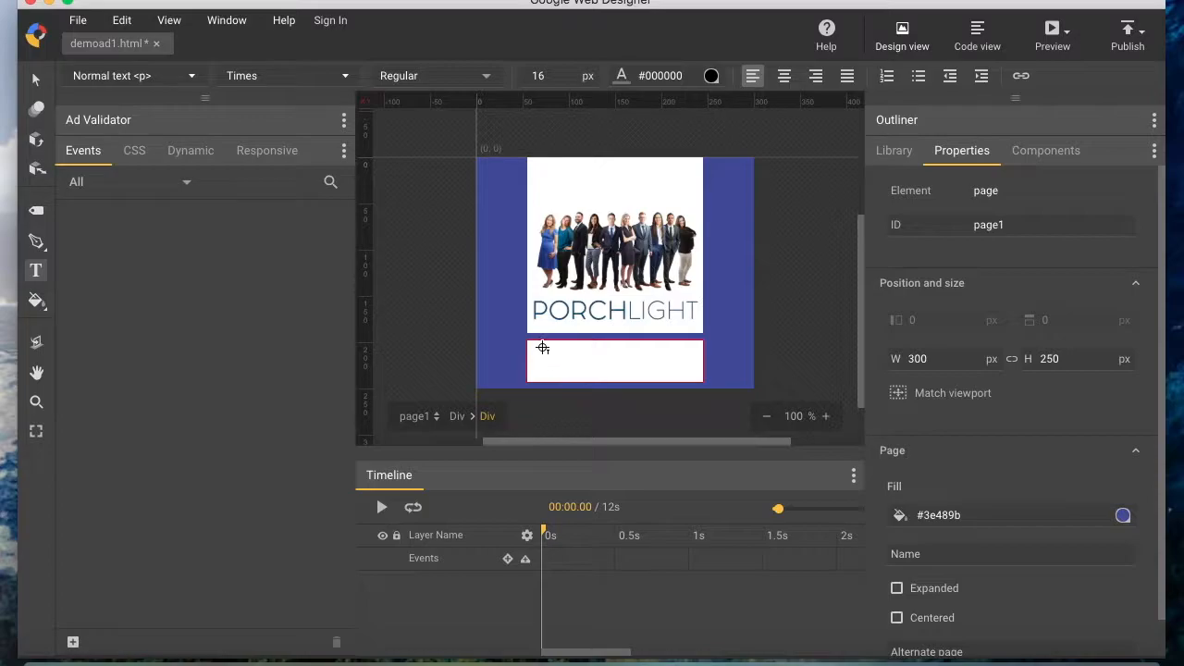
left_click_drag(541, 352, 692, 380)
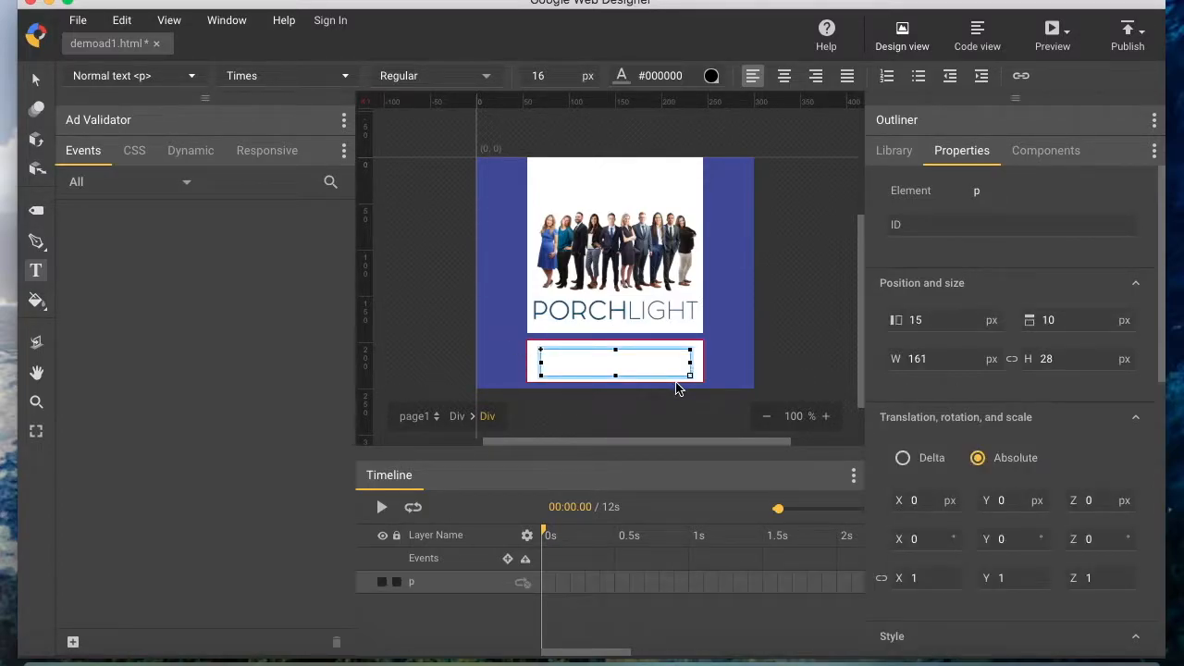
type("Click Here for Info")
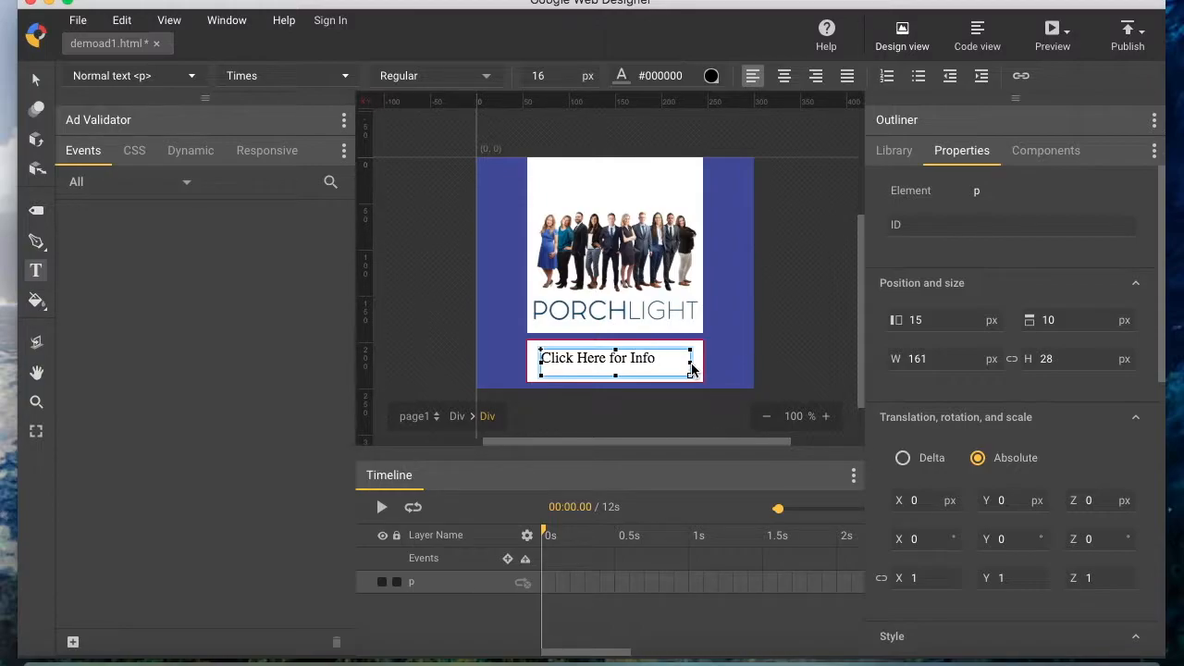
- Shrink the text box to about 125 by 21 px around its wording and centre-align the text
left_click_drag(692, 368, 599, 370)
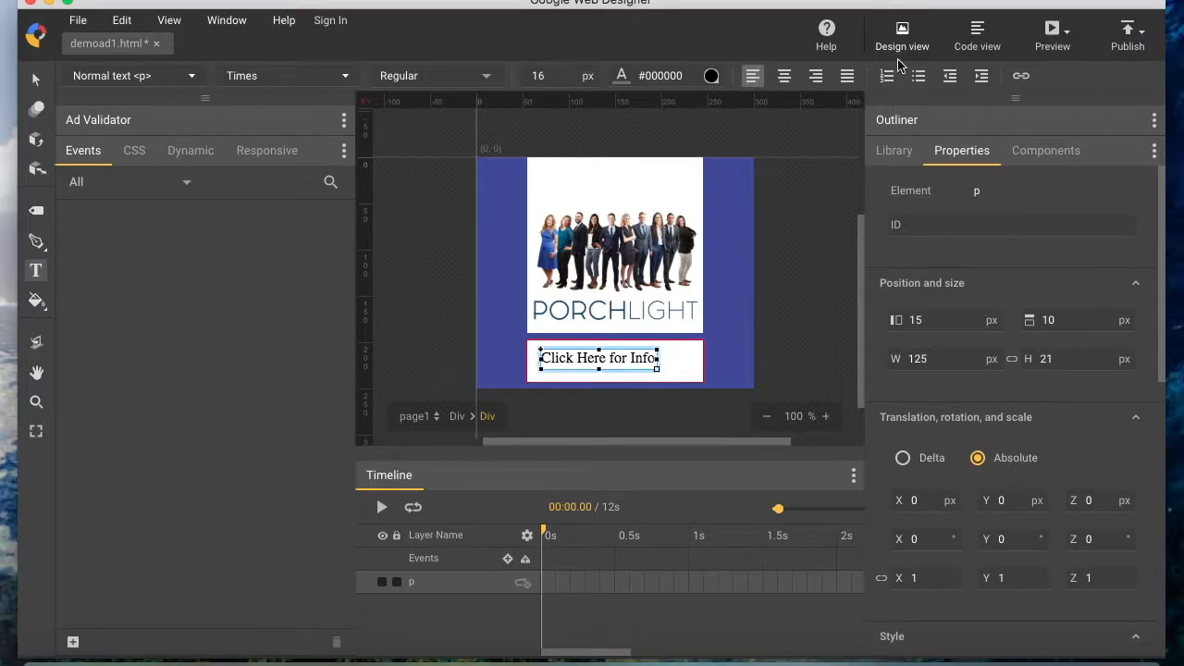
left_click(782, 83)
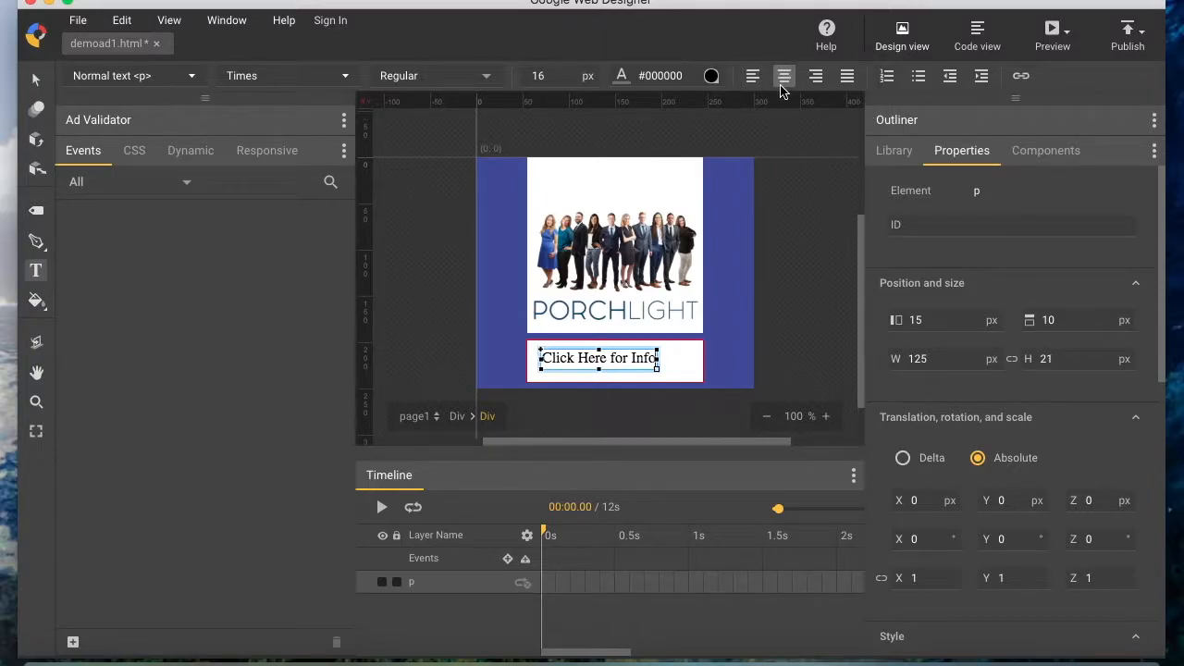
left_click(734, 343)
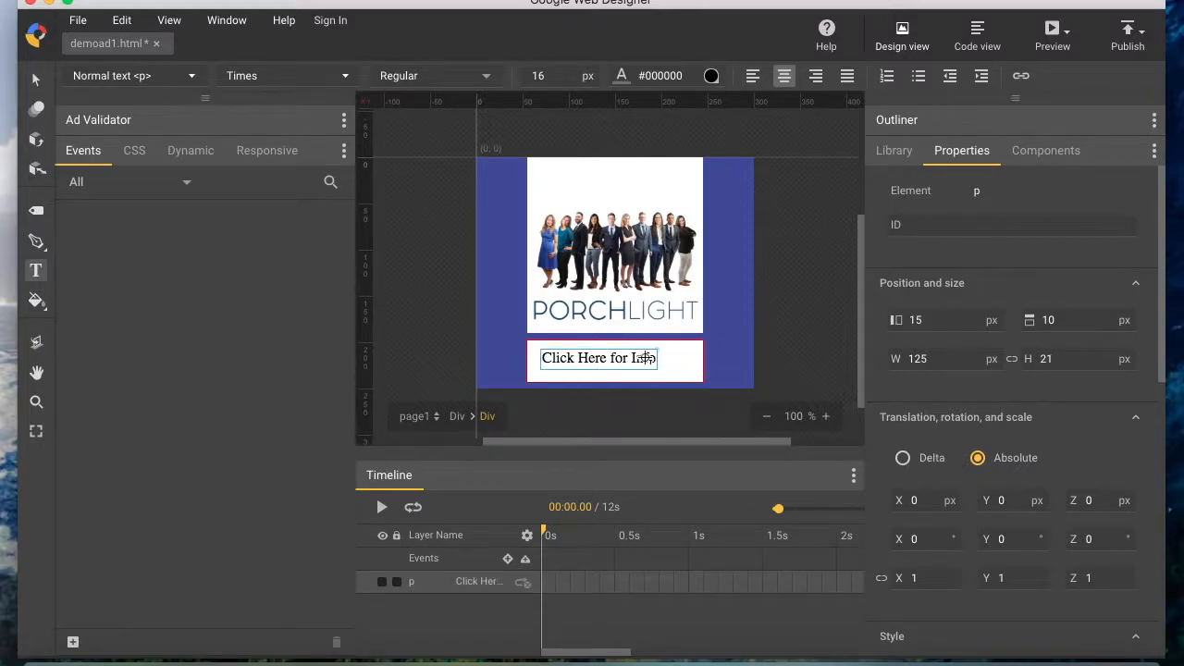
- Centre the text box horizontally within the white div and nudge it down 1 px
left_click(37, 80)
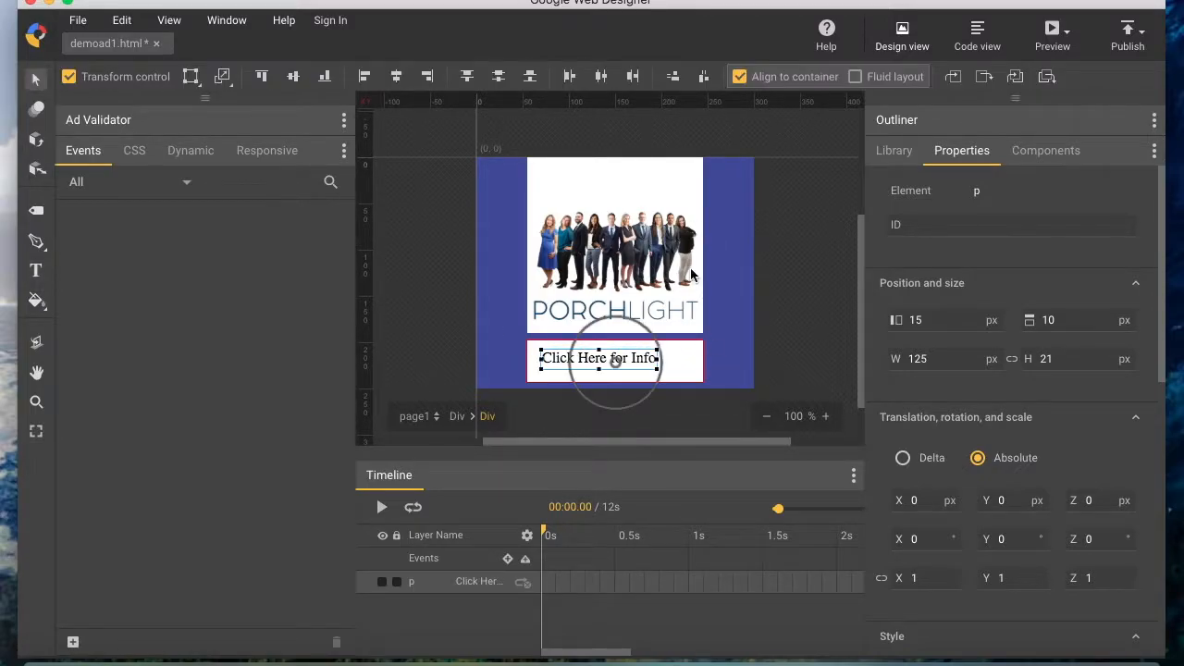
left_click(395, 77)
key("Down")
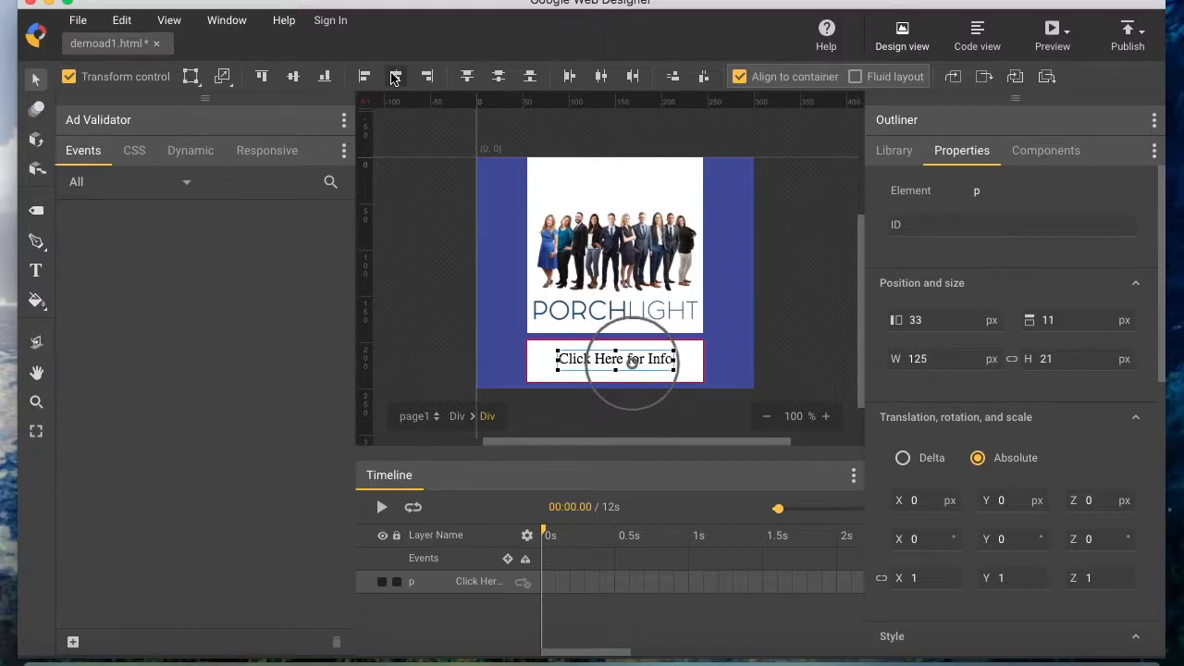
- Nudge the text box down to a vertical position of 12 px and set its text in the Google font Dosis
key("Down")
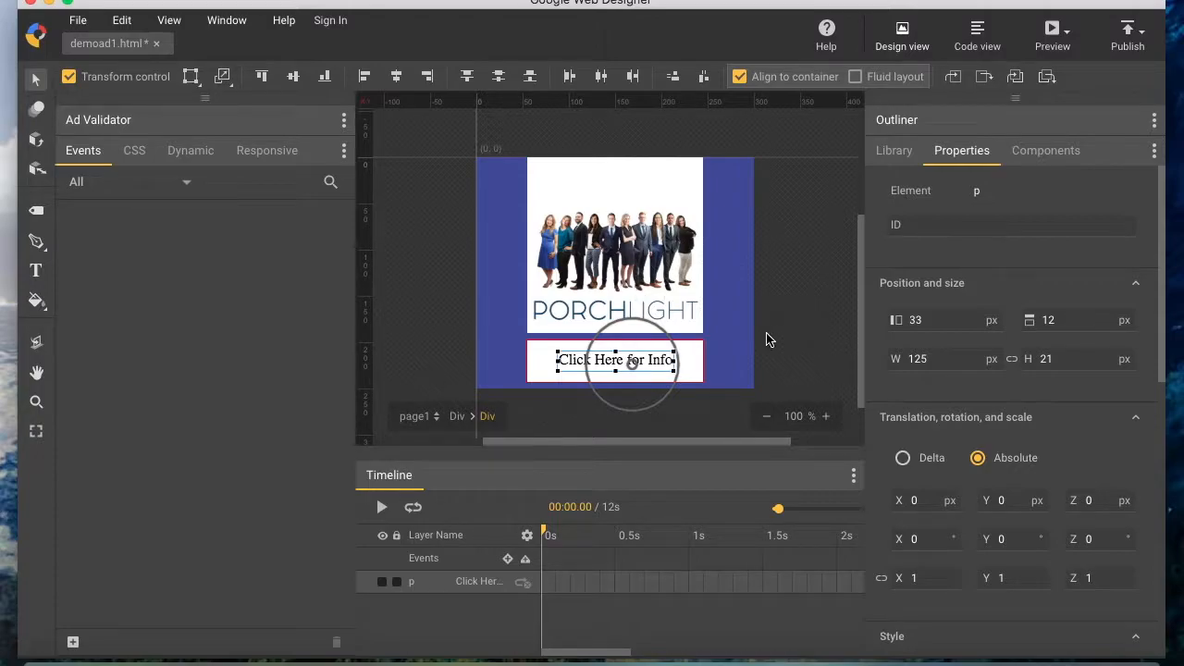
left_click(36, 272)
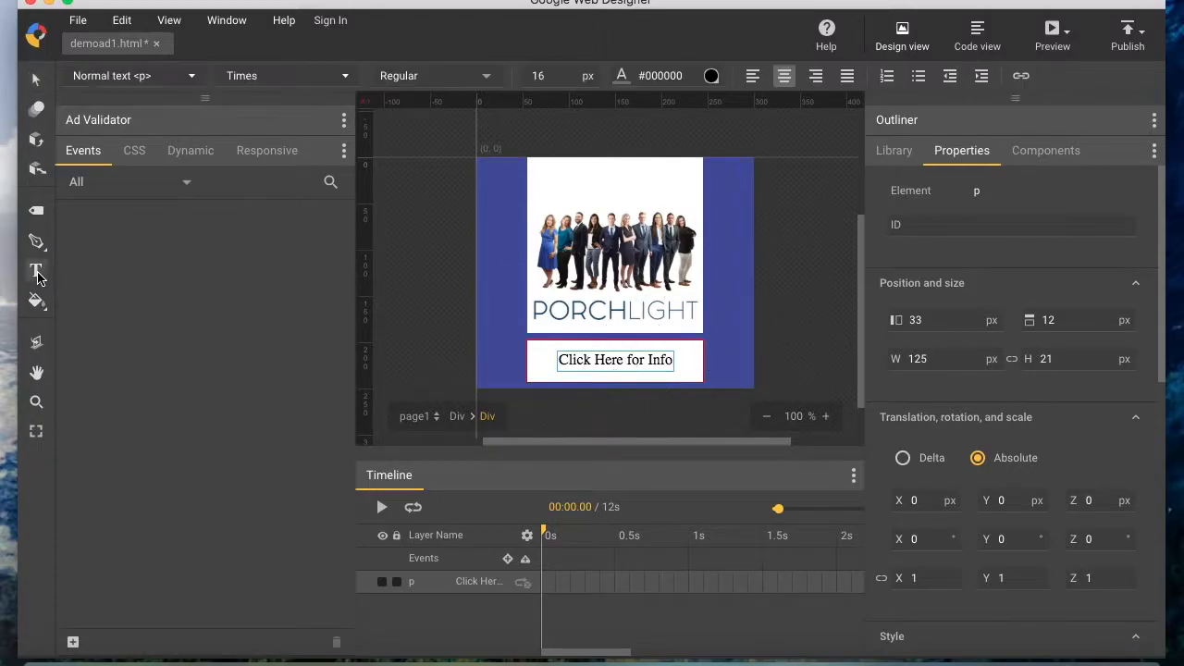
double_click(647, 365)
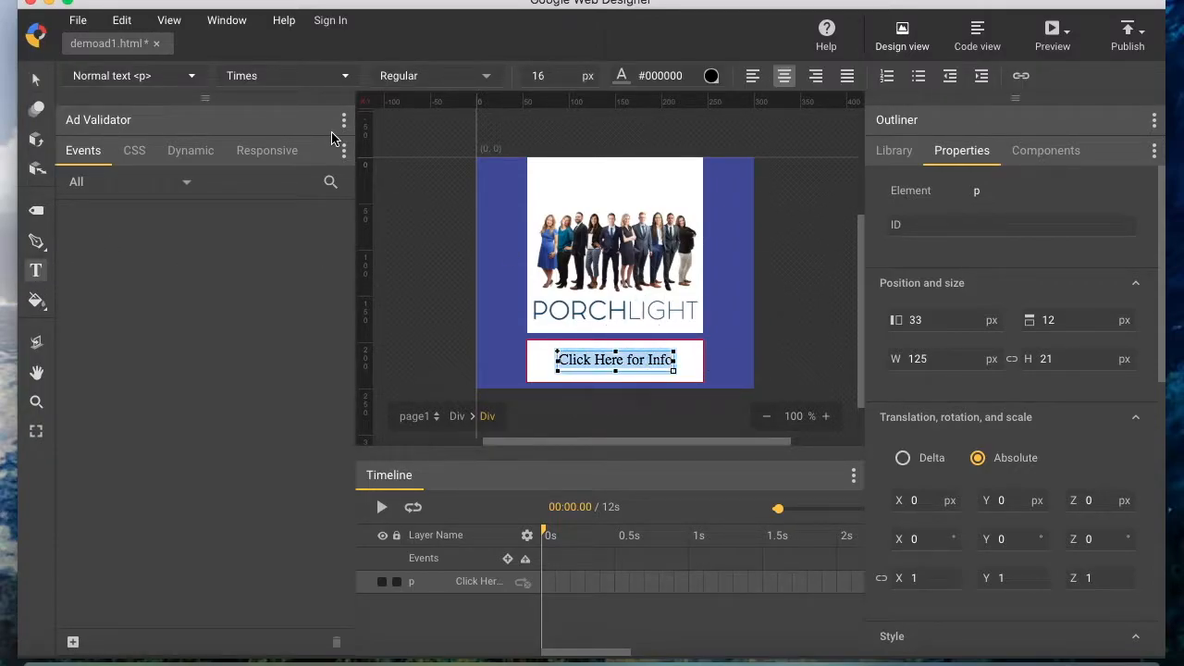
left_click(344, 78)
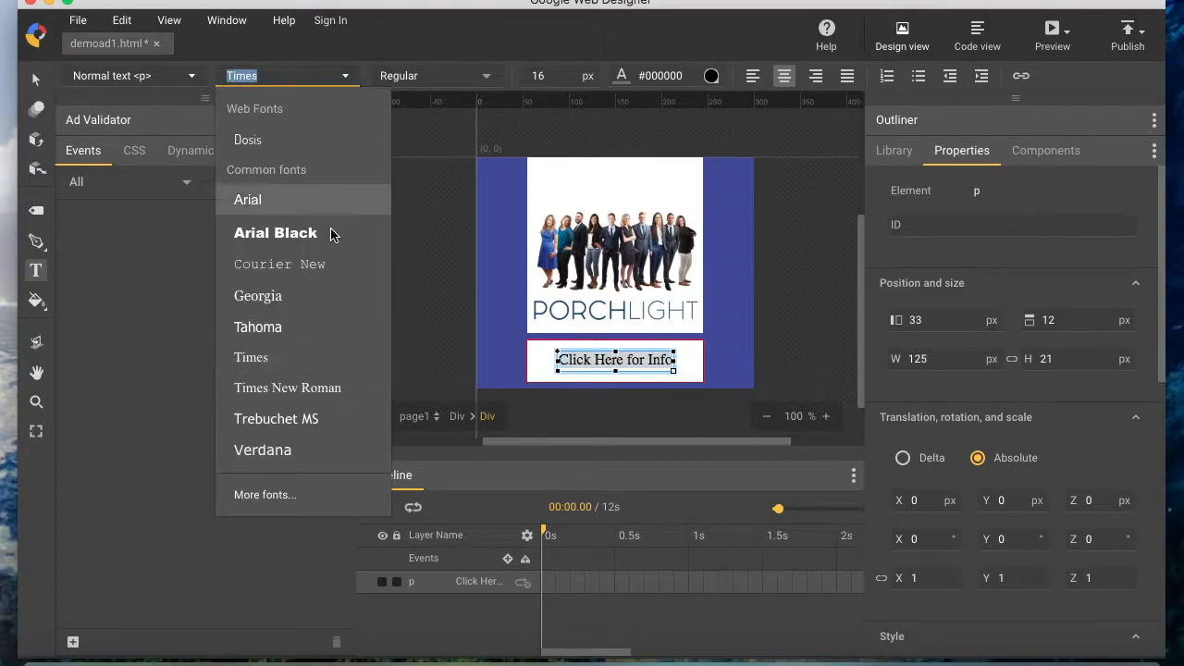
left_click(291, 497)
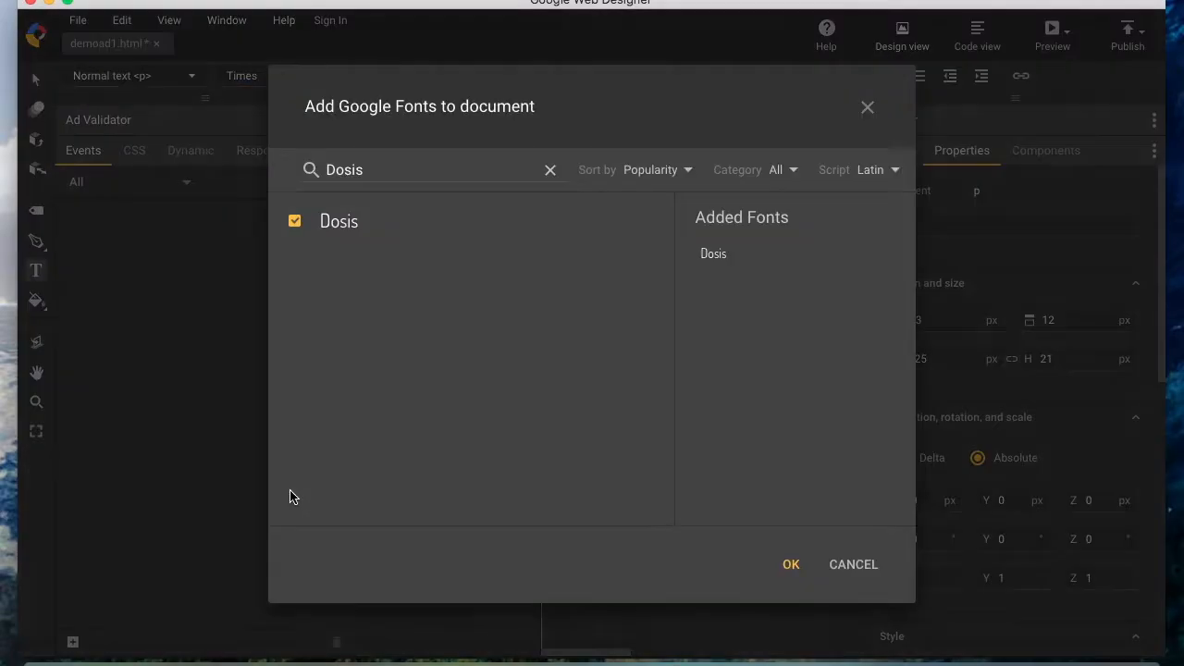
left_click(546, 175)
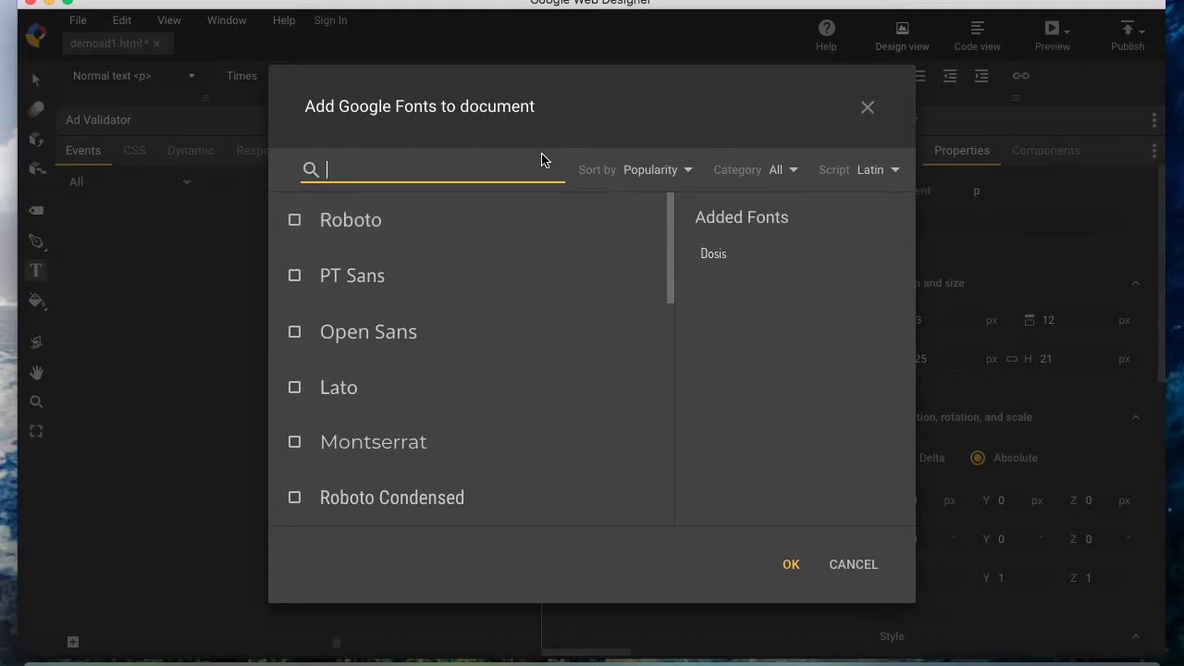
type("Dosis")
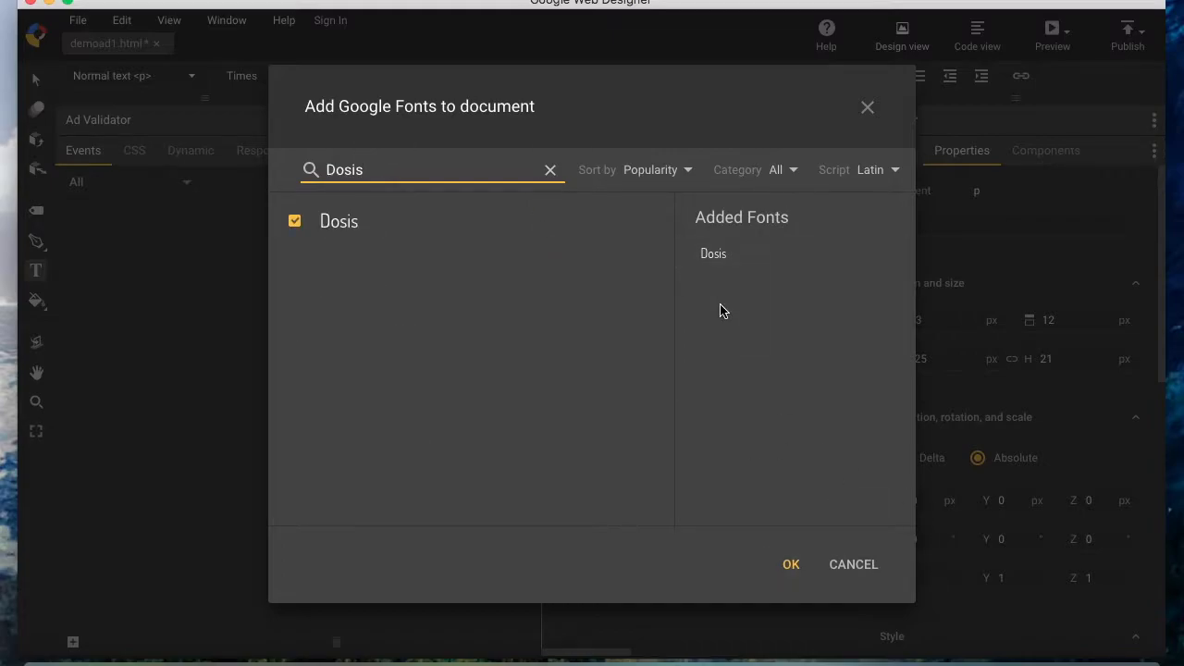
left_click(785, 612)
left_click(801, 570)
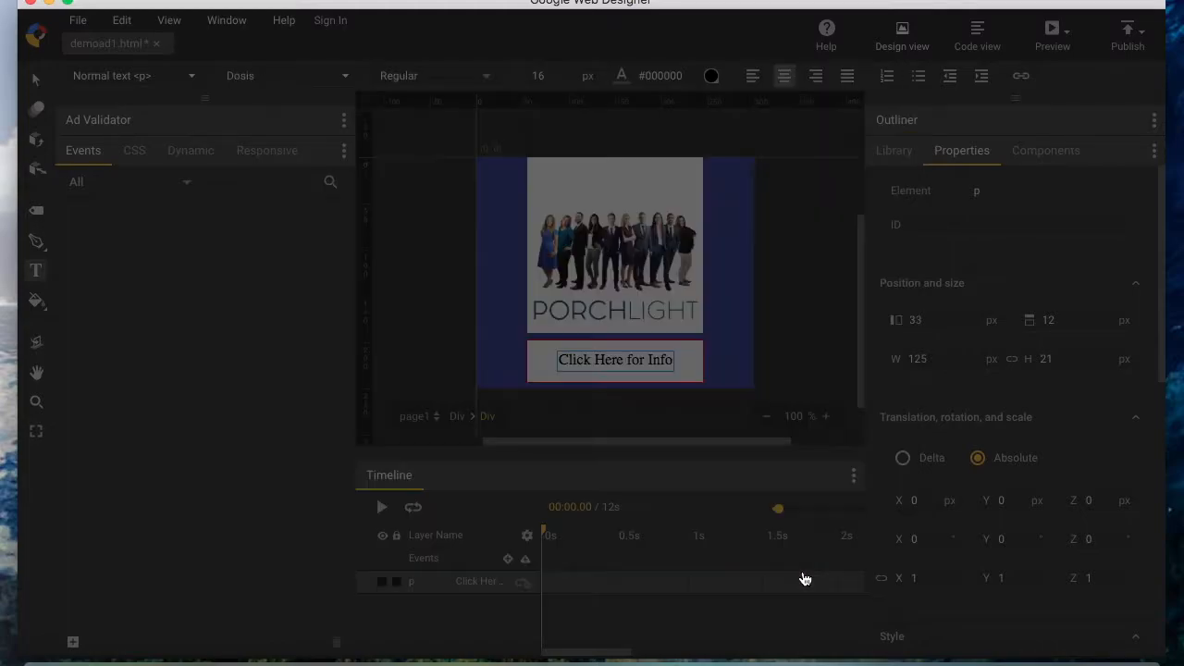
- Set the font size of the "Click Here for Info" text to 20 px
triple_click(638, 365)
left_click(564, 79)
type("20")
key("Return")
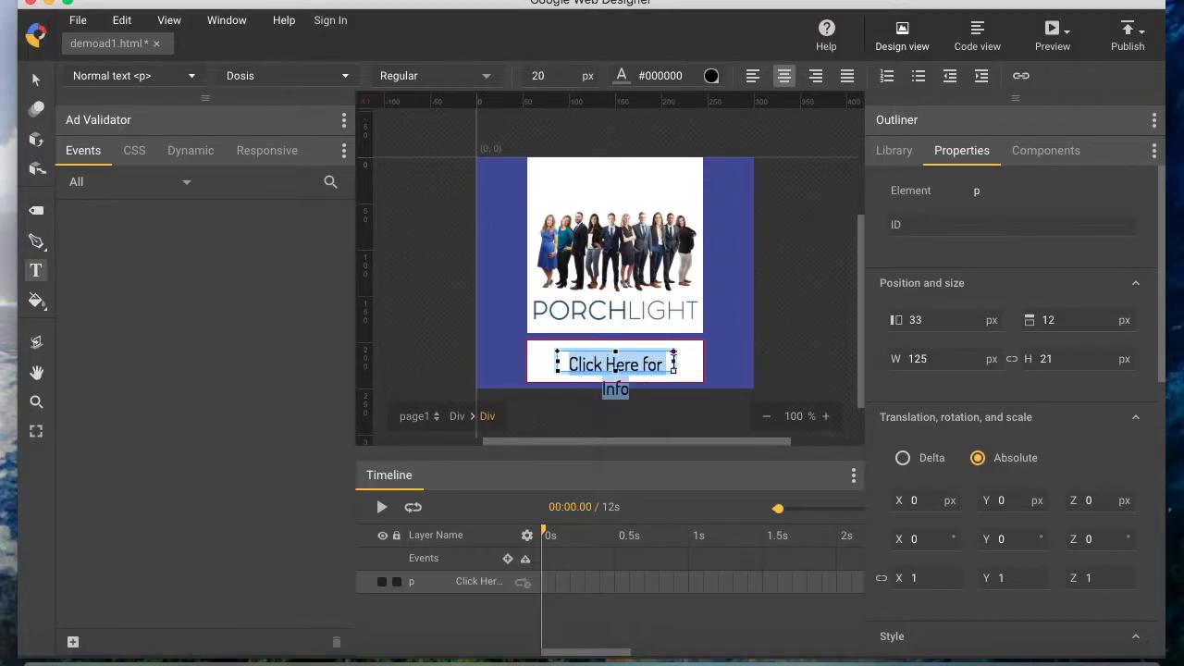
- Widen the text box to about 142 px, centre it horizontally in the white div, and nudge it up to 10 px
left_click(616, 364)
left_click_drag(675, 364, 694, 369)
left_click(34, 82)
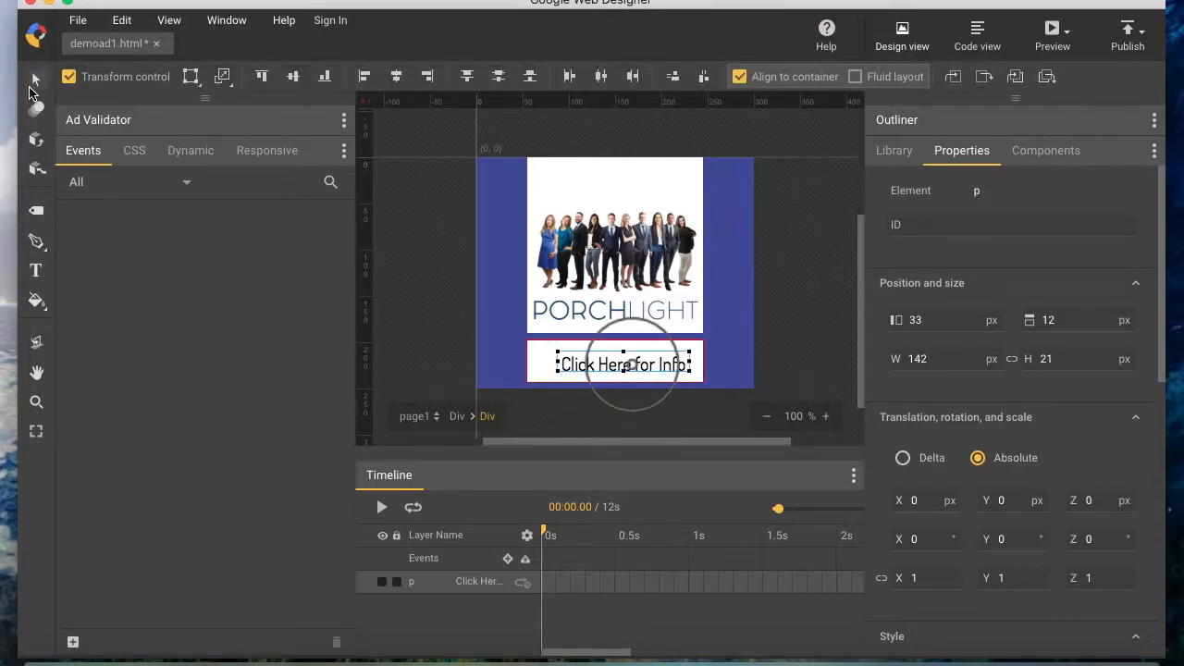
left_click(391, 80)
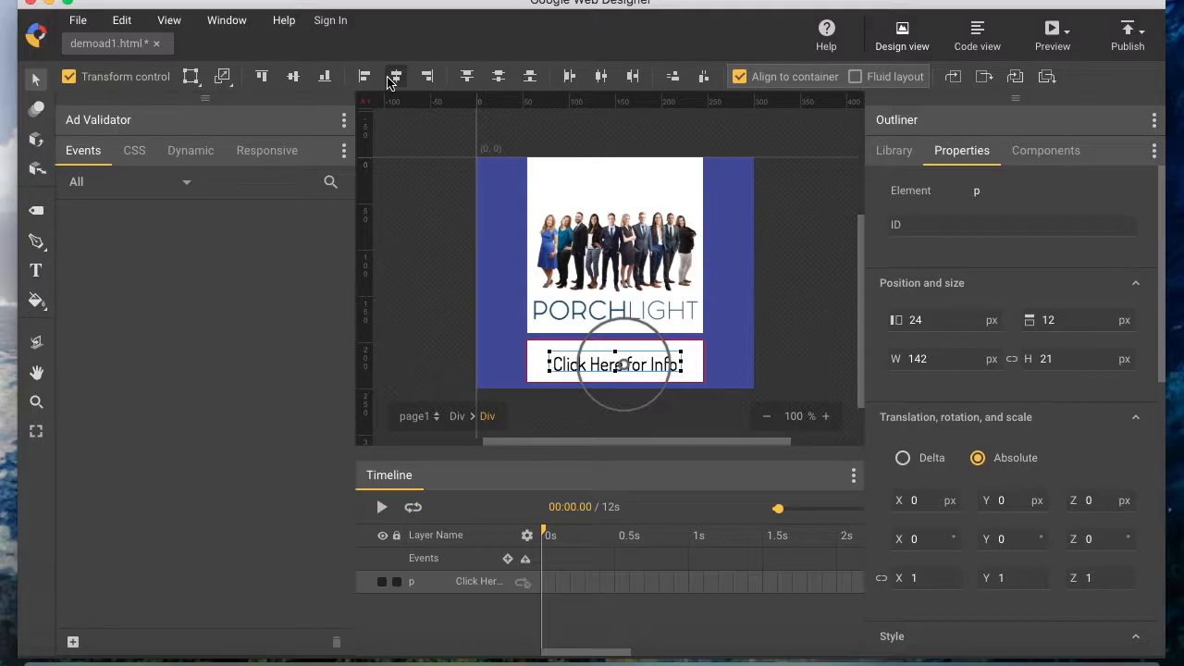
key("Up")
key("Up")
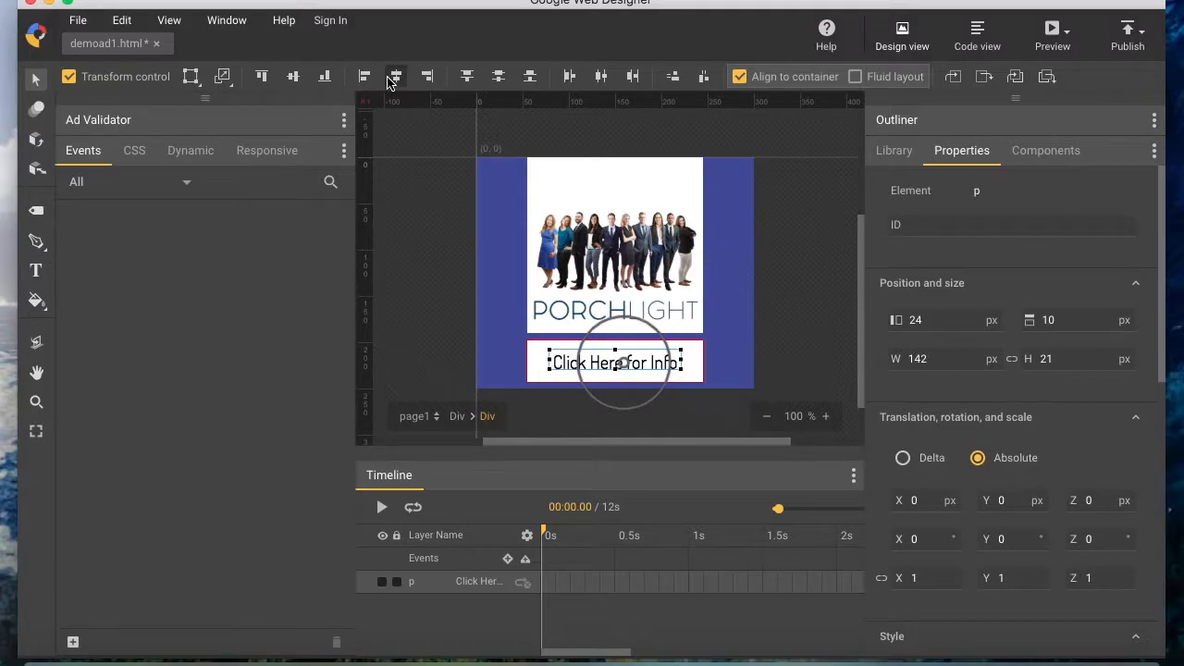
left_click(814, 330)
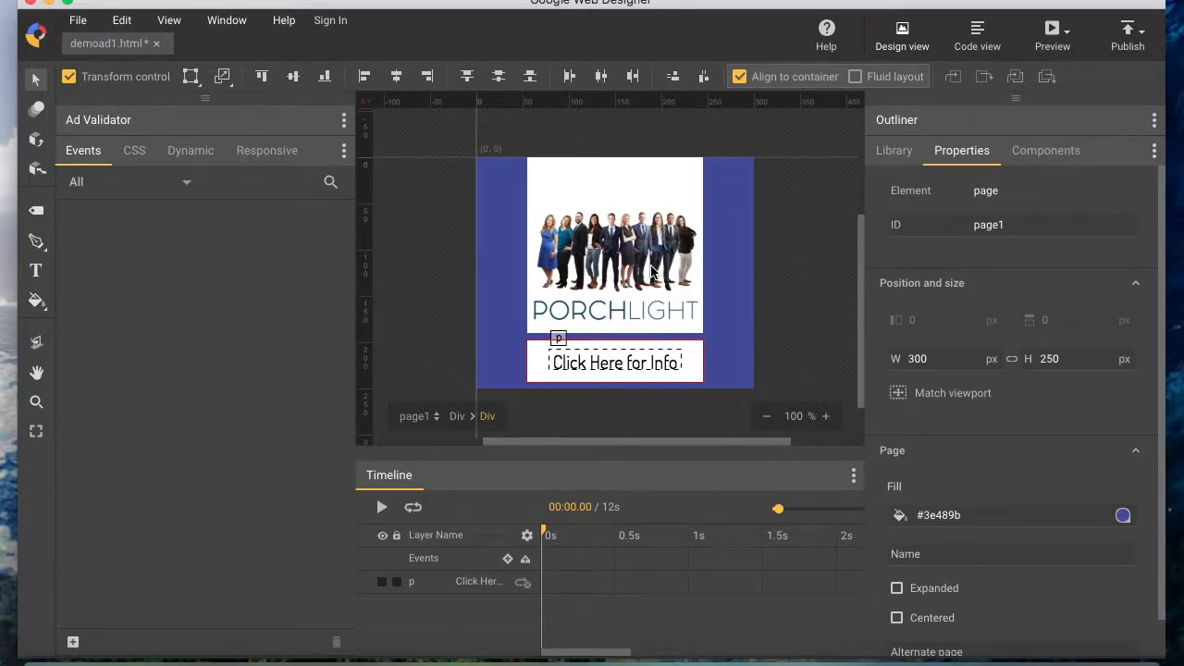
- Preview the ad in Chrome, check whether the "Click Here for Info" area responds, and close the preview
left_click(1059, 31)
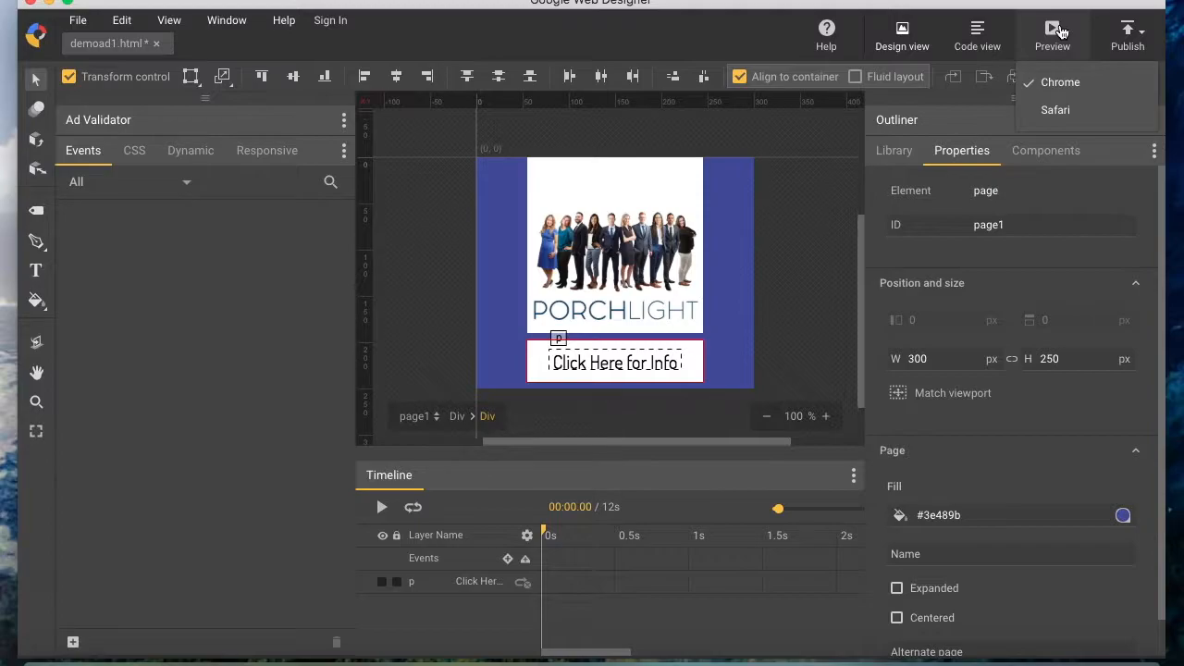
left_click(1064, 83)
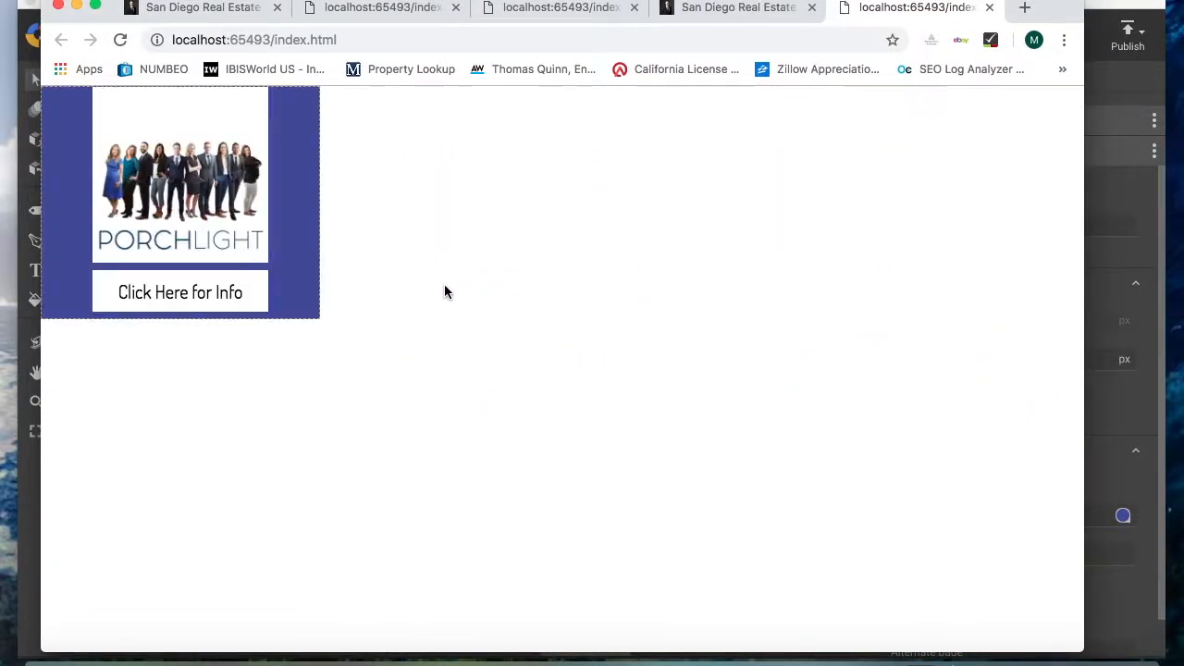
double_click(176, 293)
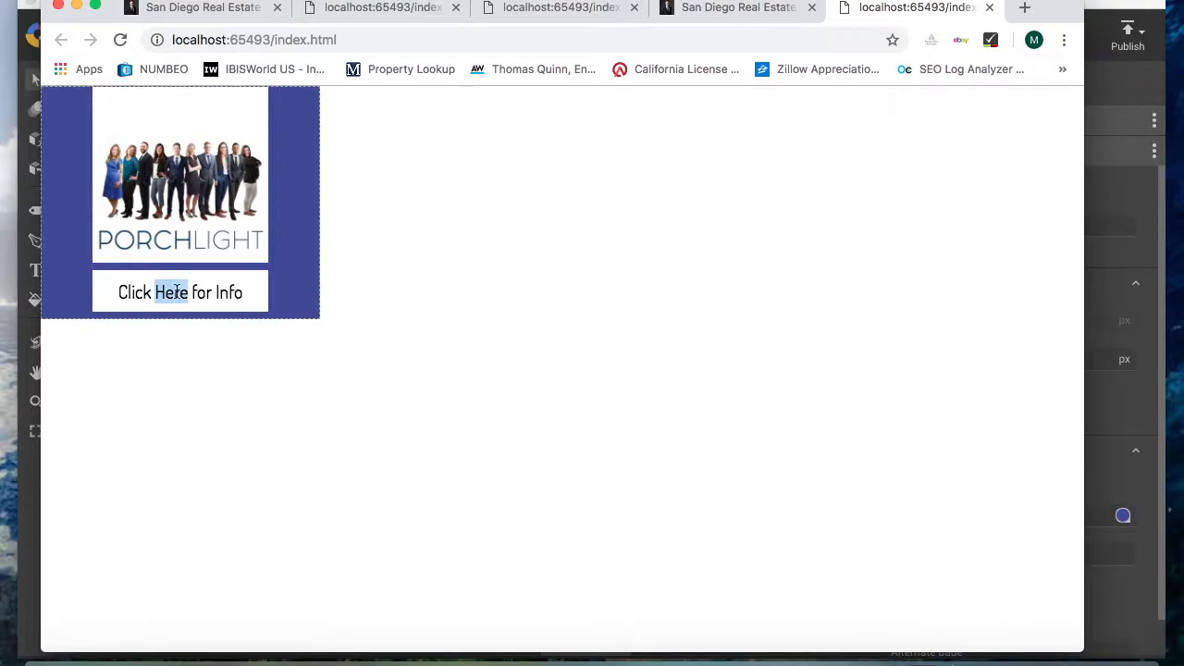
left_click(176, 292)
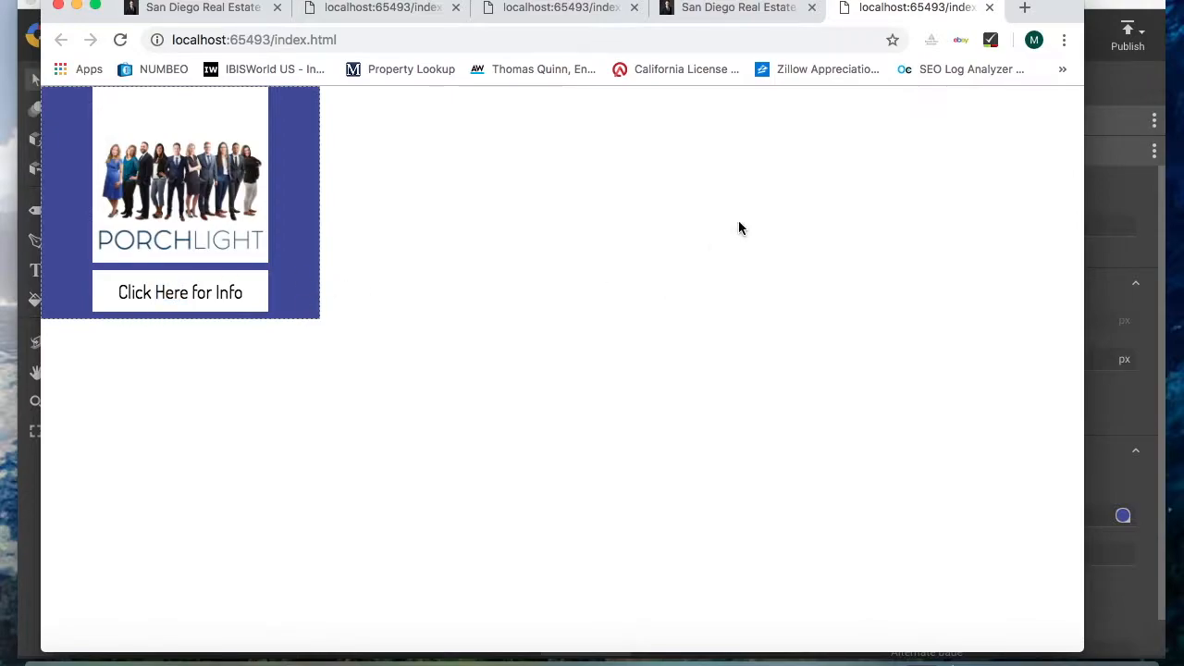
left_click(989, 8)
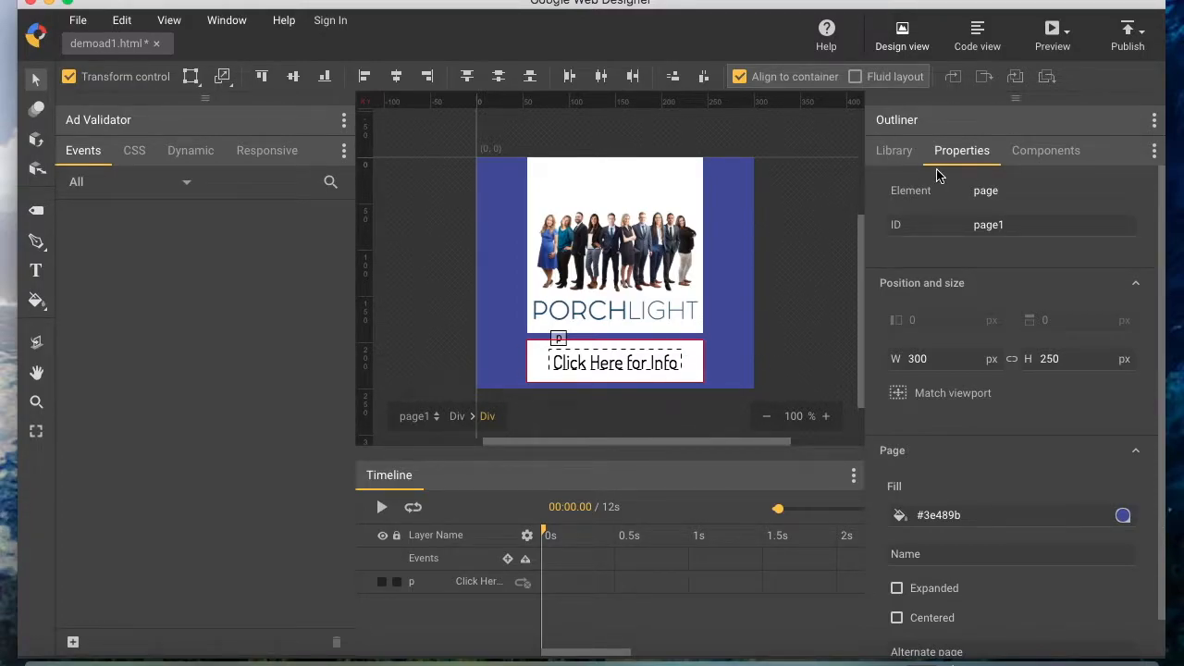
- Add a Tap Area component over the "Click Here for Info" button and reduce its height to fit the white div
left_click(1051, 152)
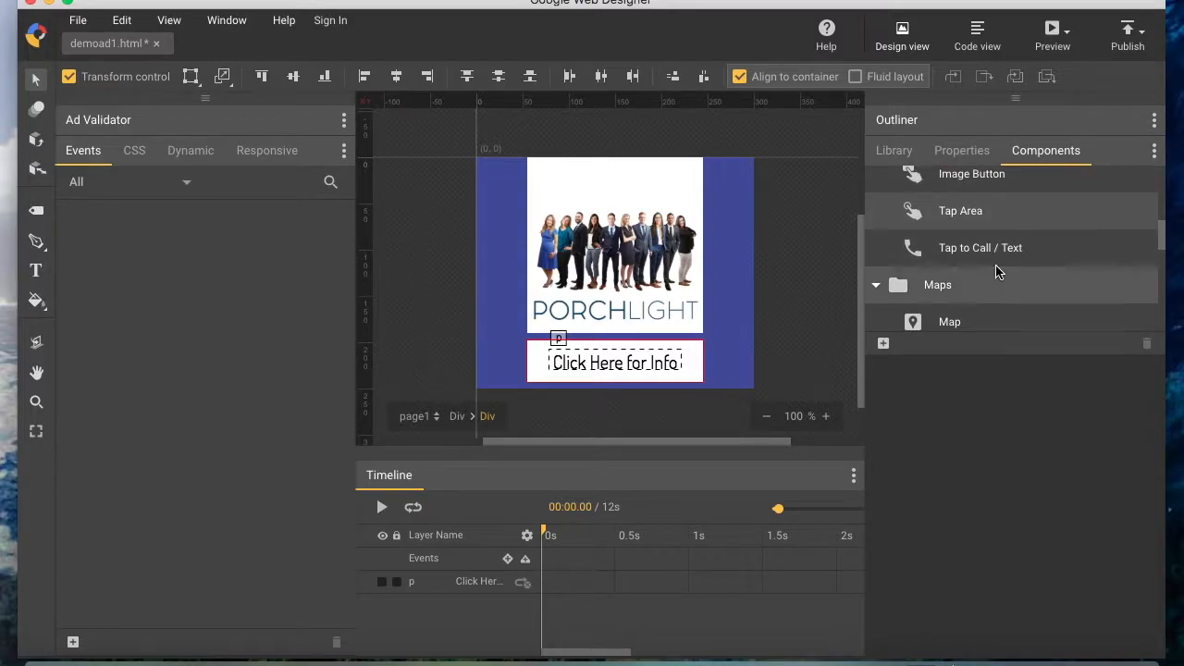
double_click(992, 217)
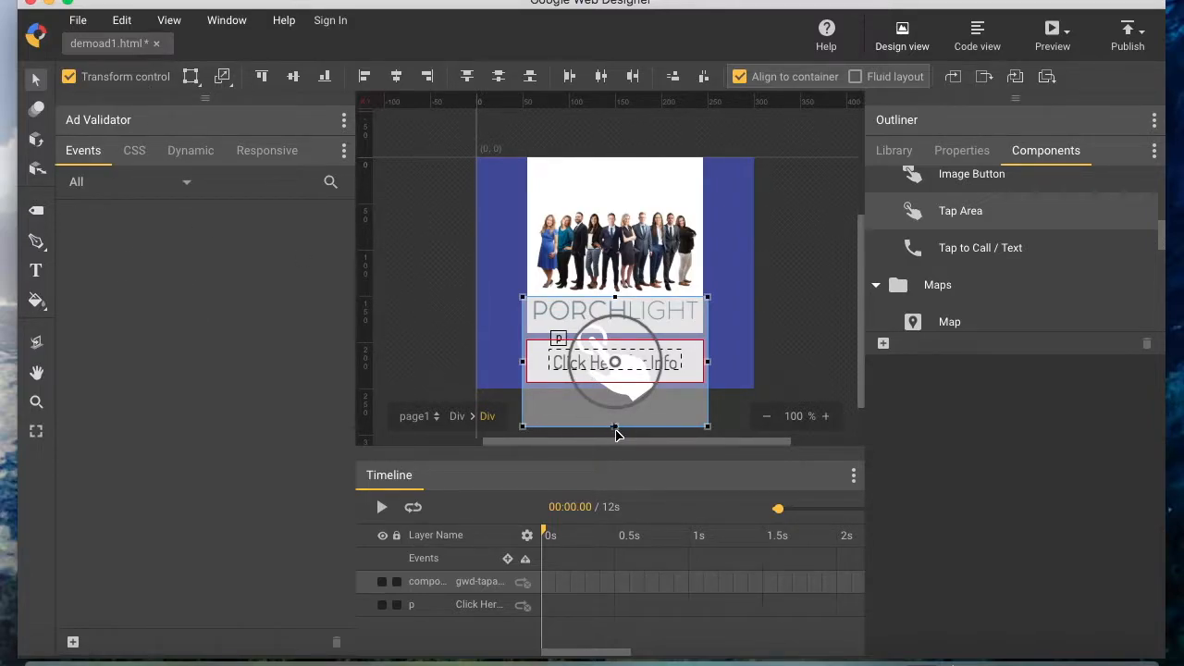
left_click_drag(617, 430, 617, 387)
left_click_drag(618, 305, 618, 343)
key("Up")
key("Up")
key("Up")
key("Up")
key("Up")
key("Up")
key("Up")
key("Up")
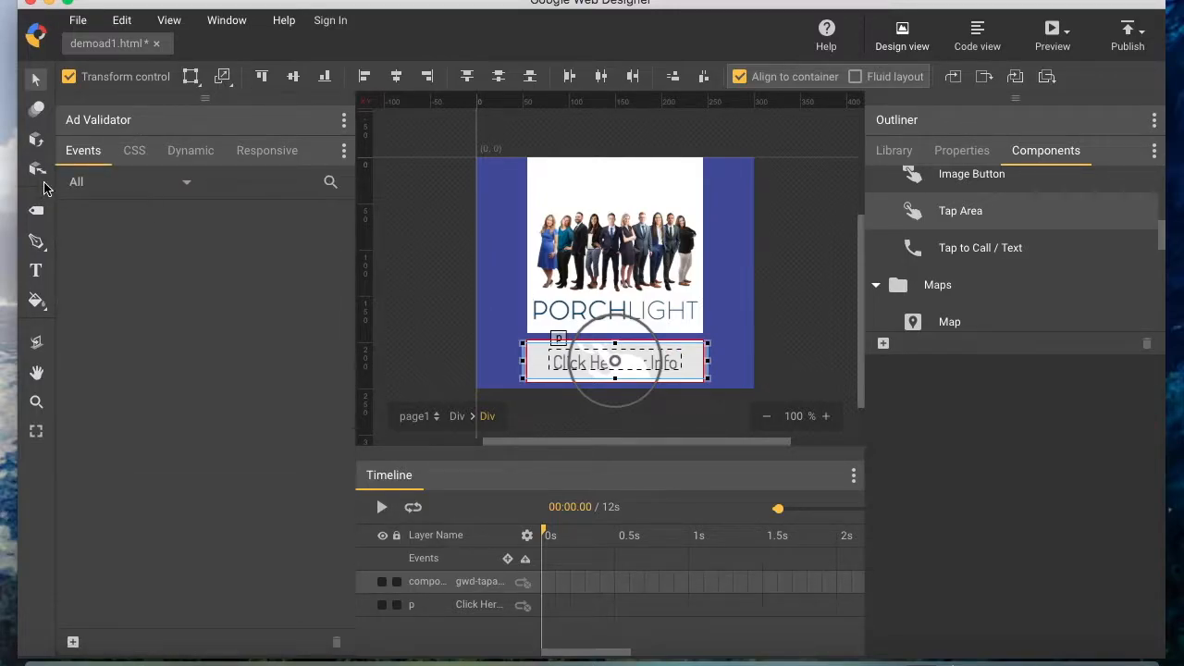
- Create an event for gwd-taparea_1 with the Tap Area Touch/Click trigger, the Google ad action Exit ad, and gwd-ad as receiver
left_click(72, 642)
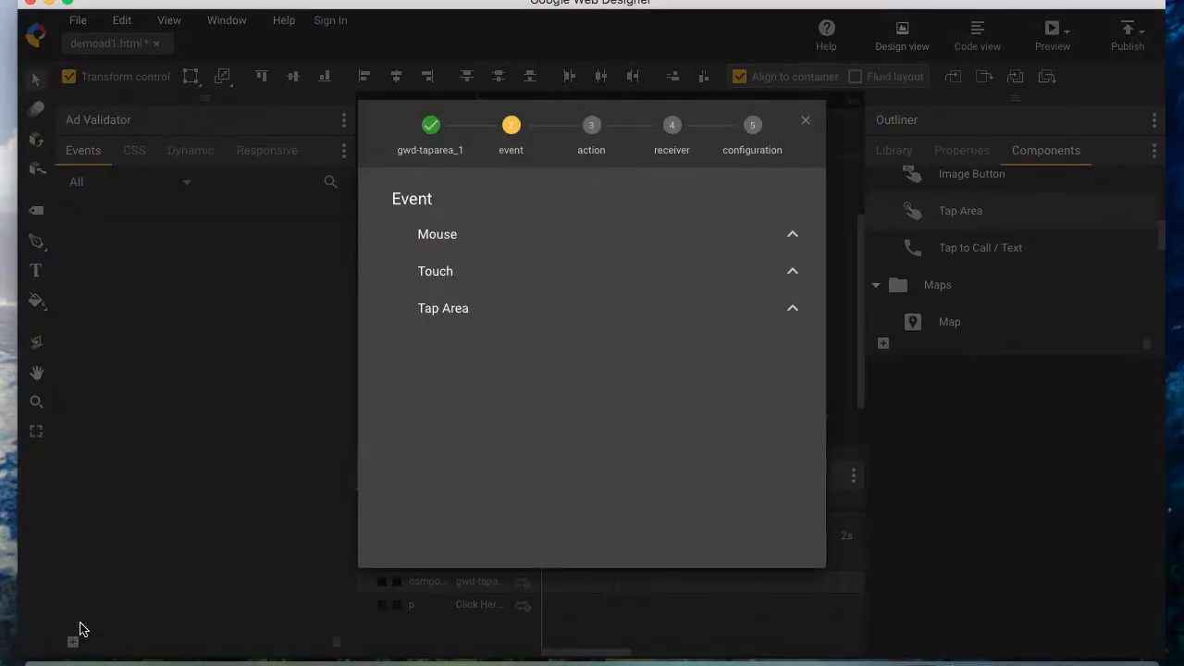
left_click(431, 127)
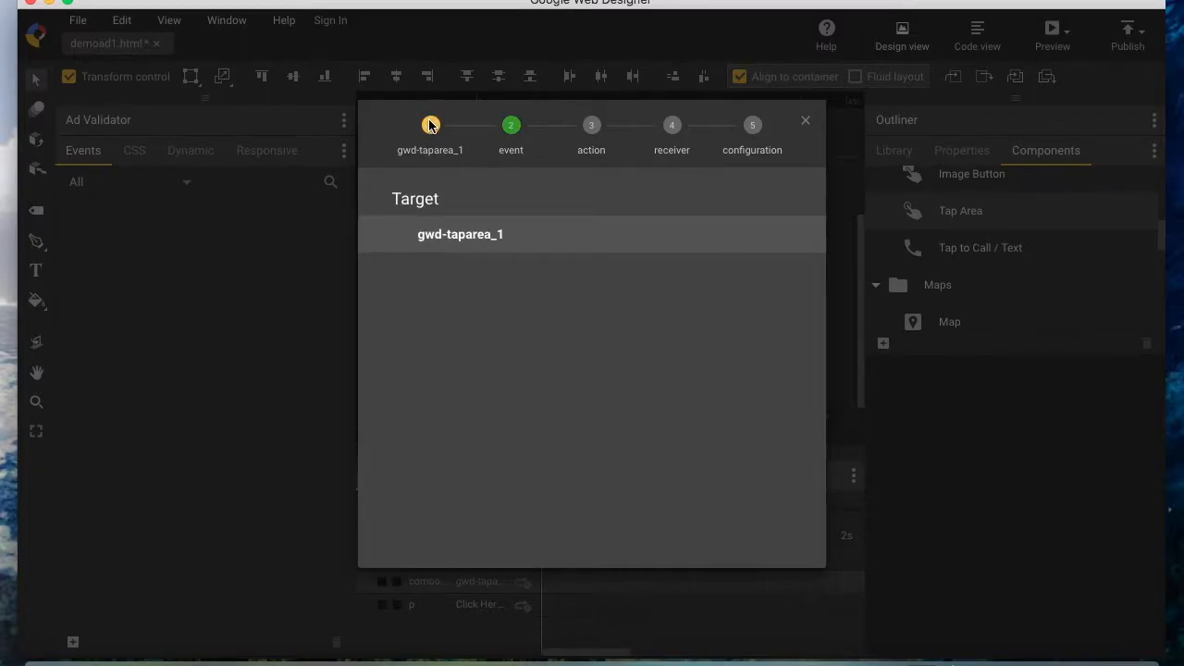
left_click(555, 235)
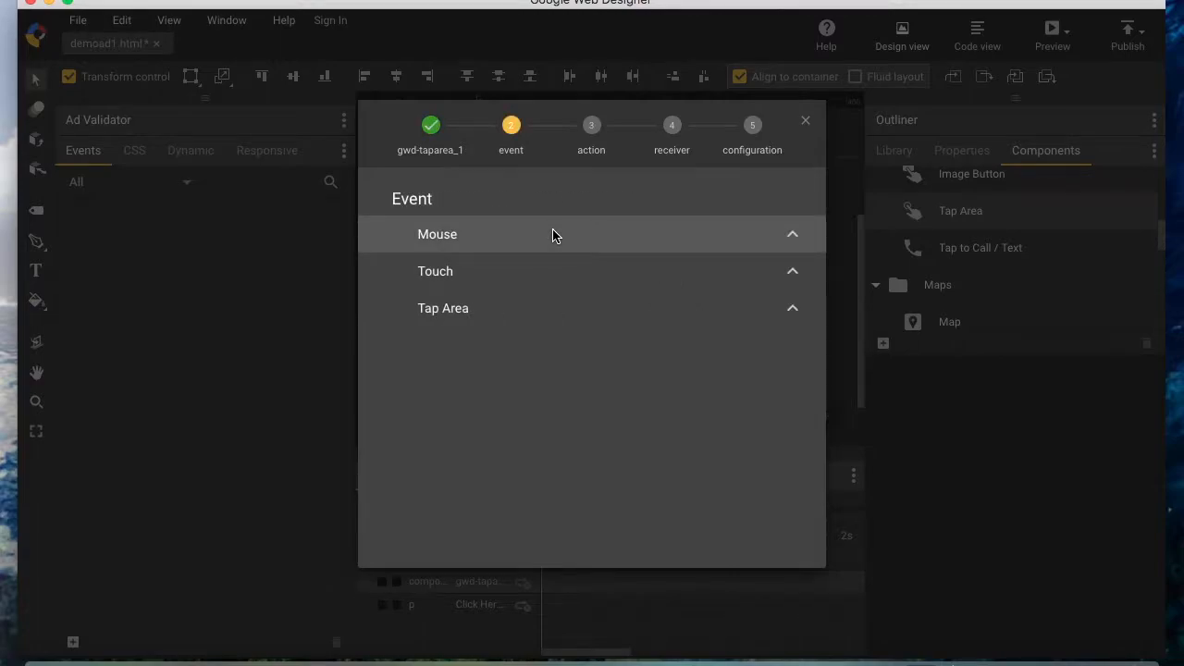
left_click(526, 308)
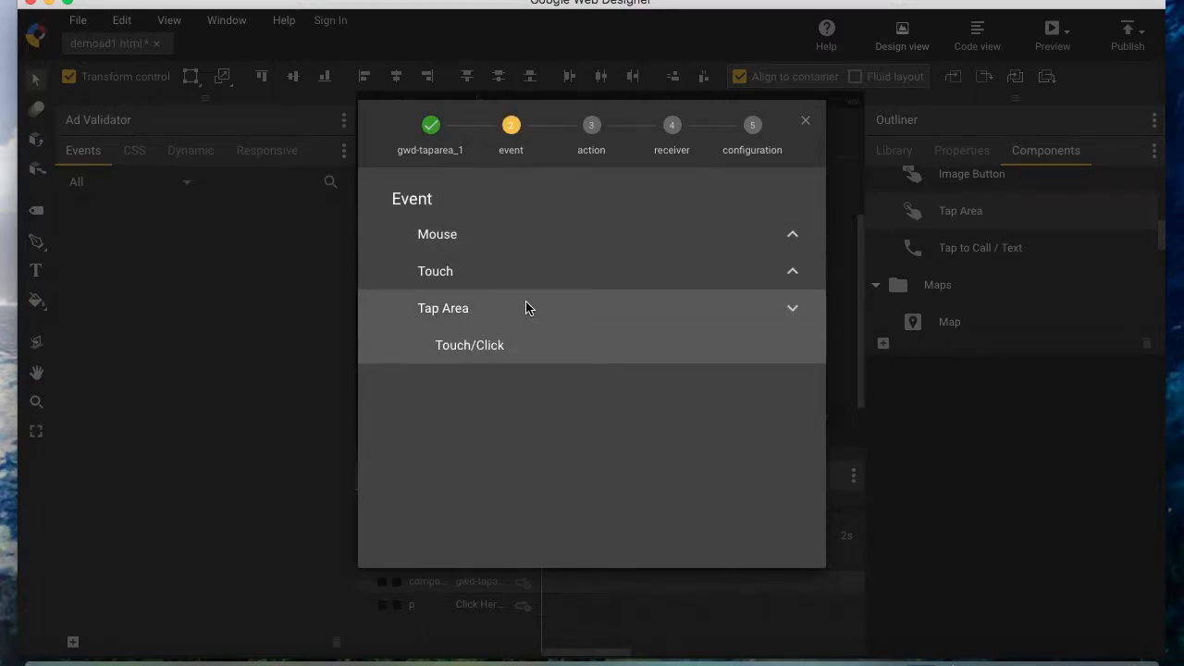
left_click(500, 347)
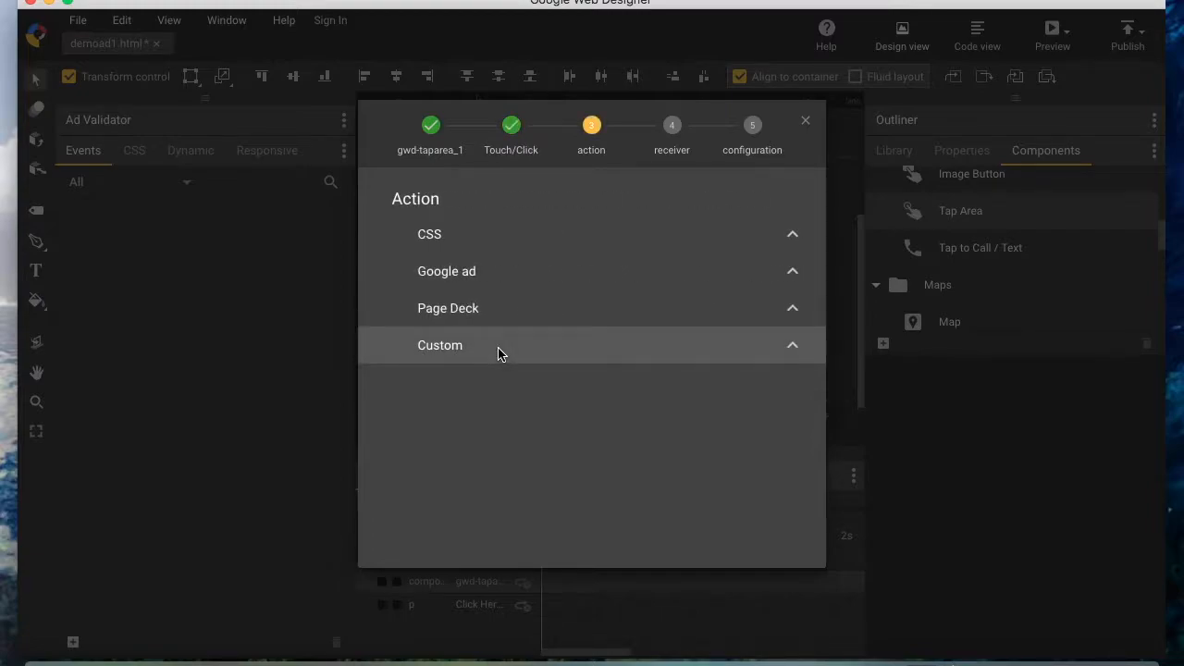
left_click(469, 275)
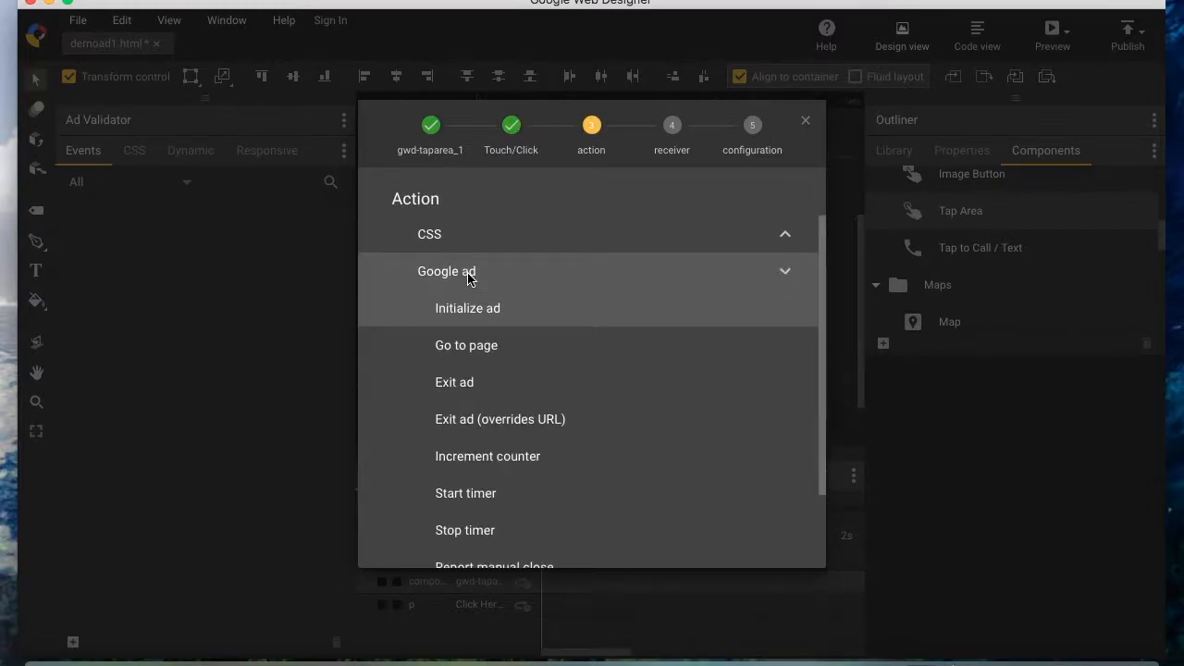
left_click(496, 381)
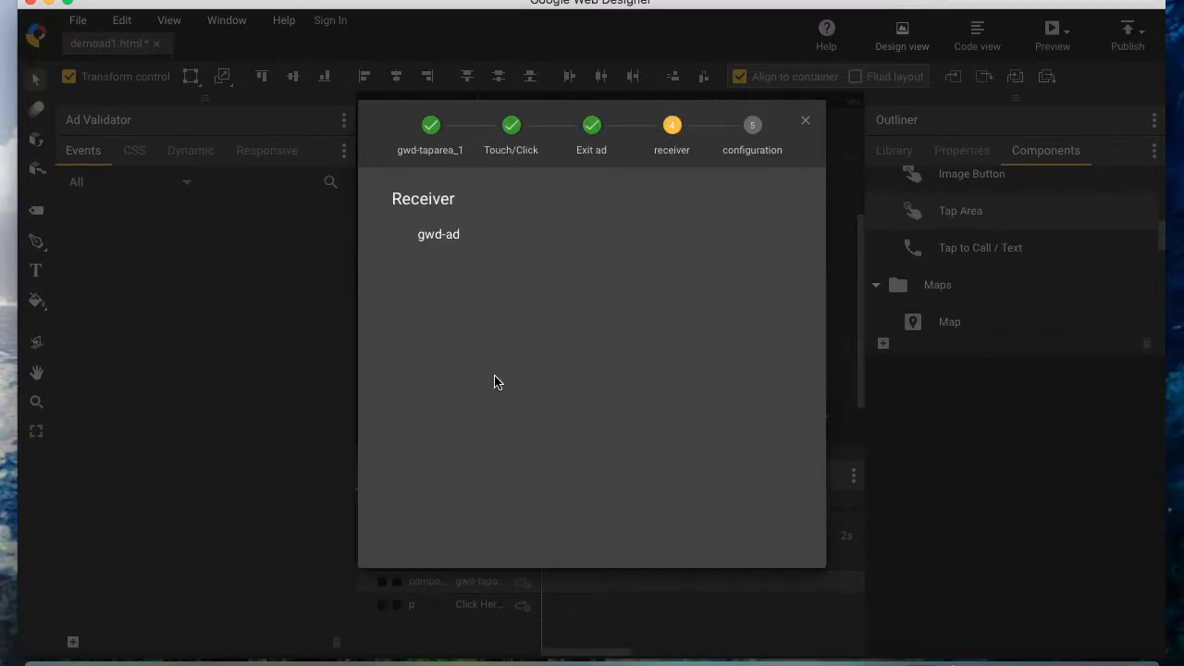
left_click(458, 234)
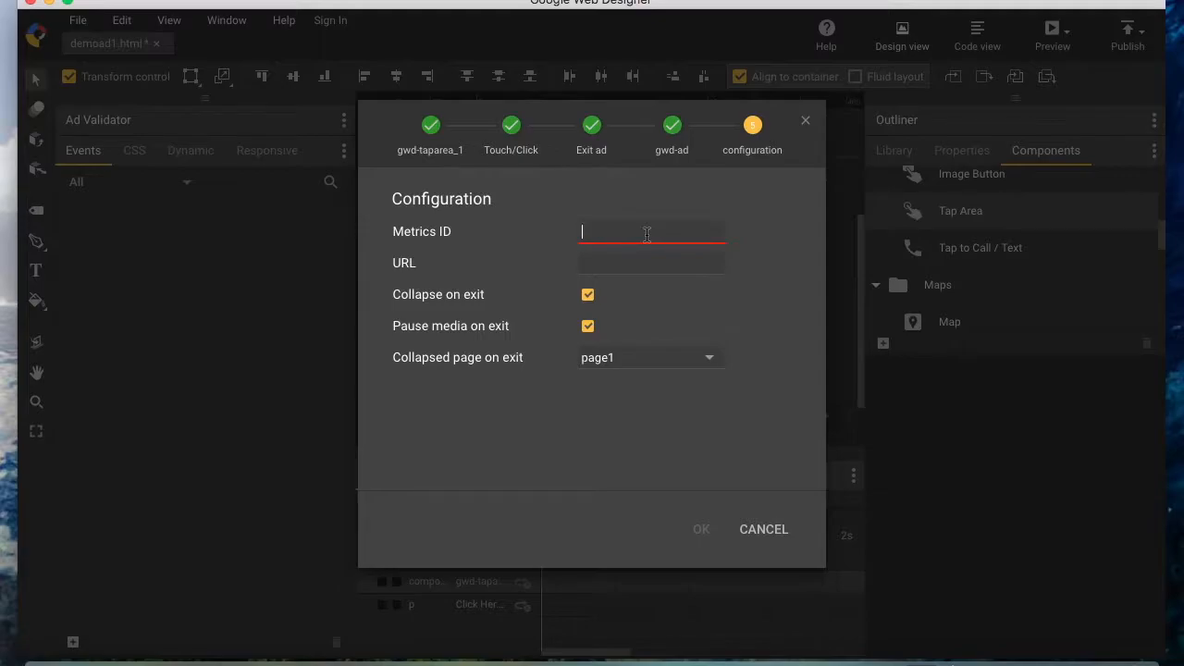
type("exit")
left_click(705, 267)
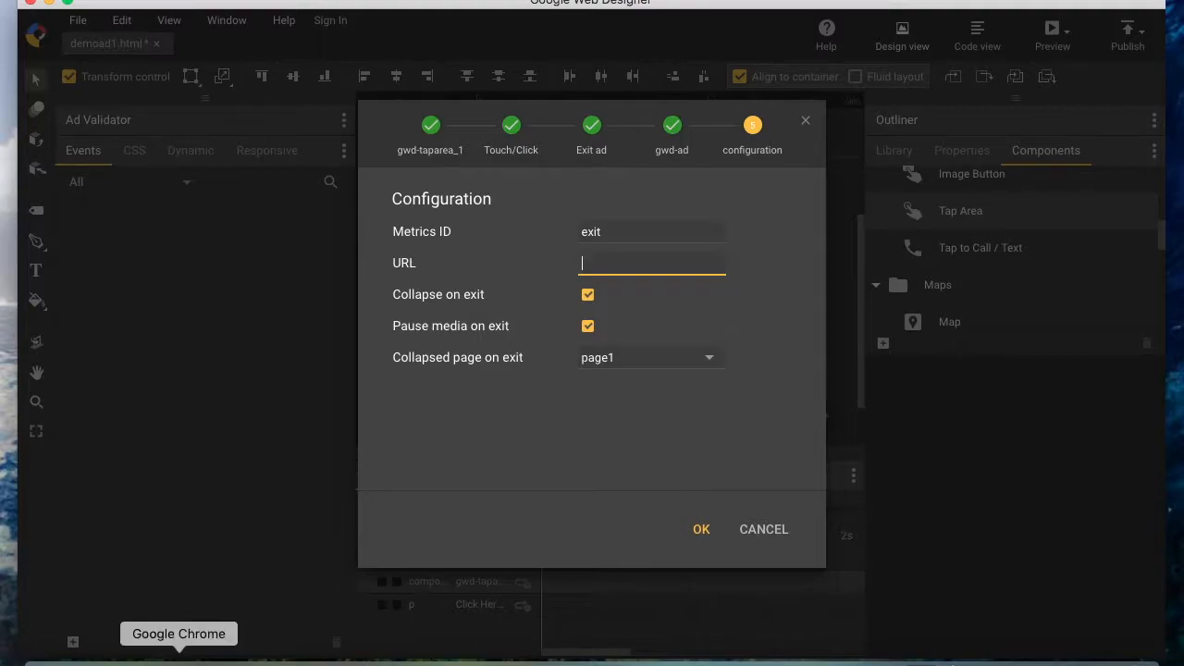
left_click(178, 655)
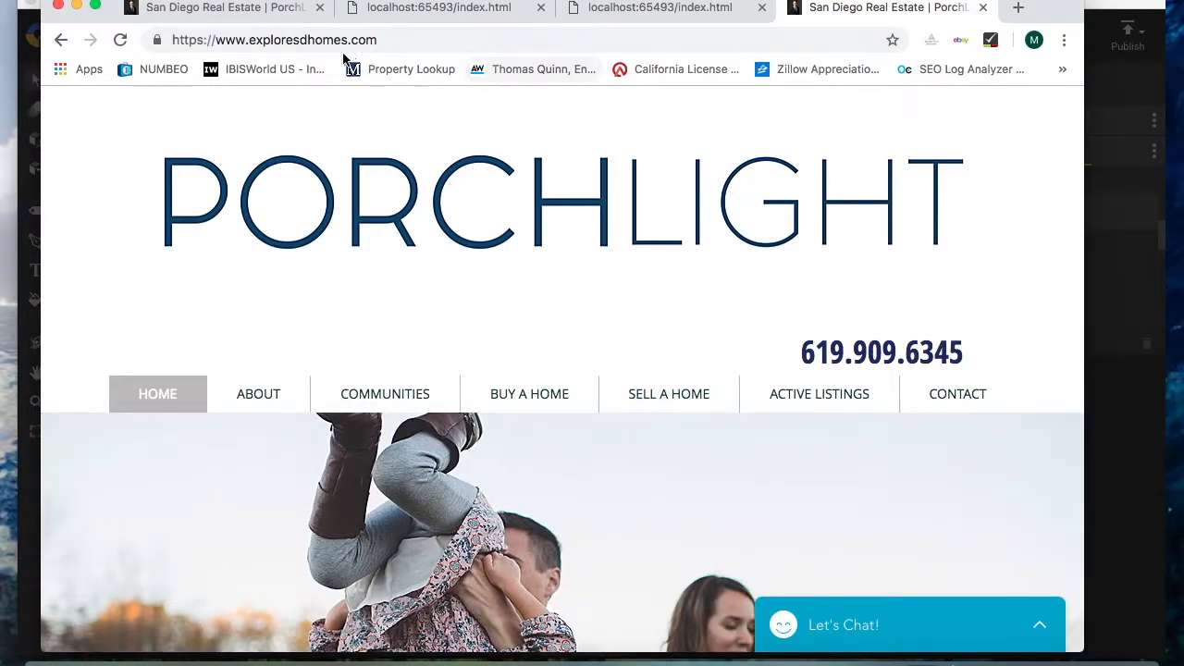
left_click(376, 41)
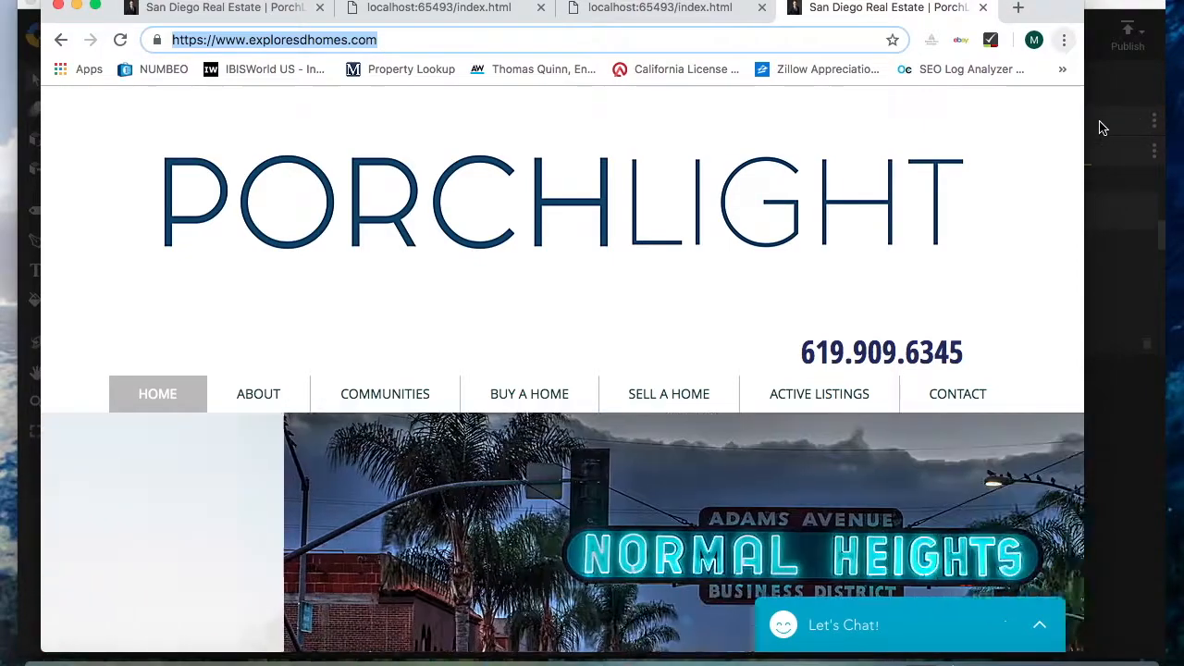
left_click(1099, 125)
key("super+v")
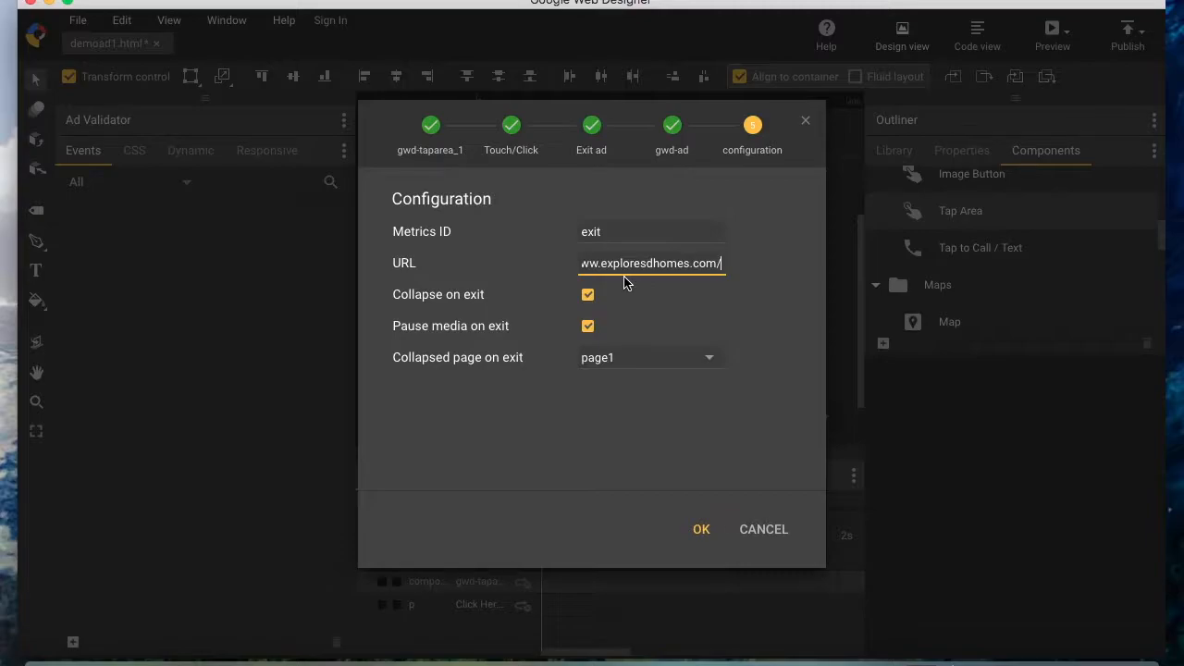
left_click(701, 529)
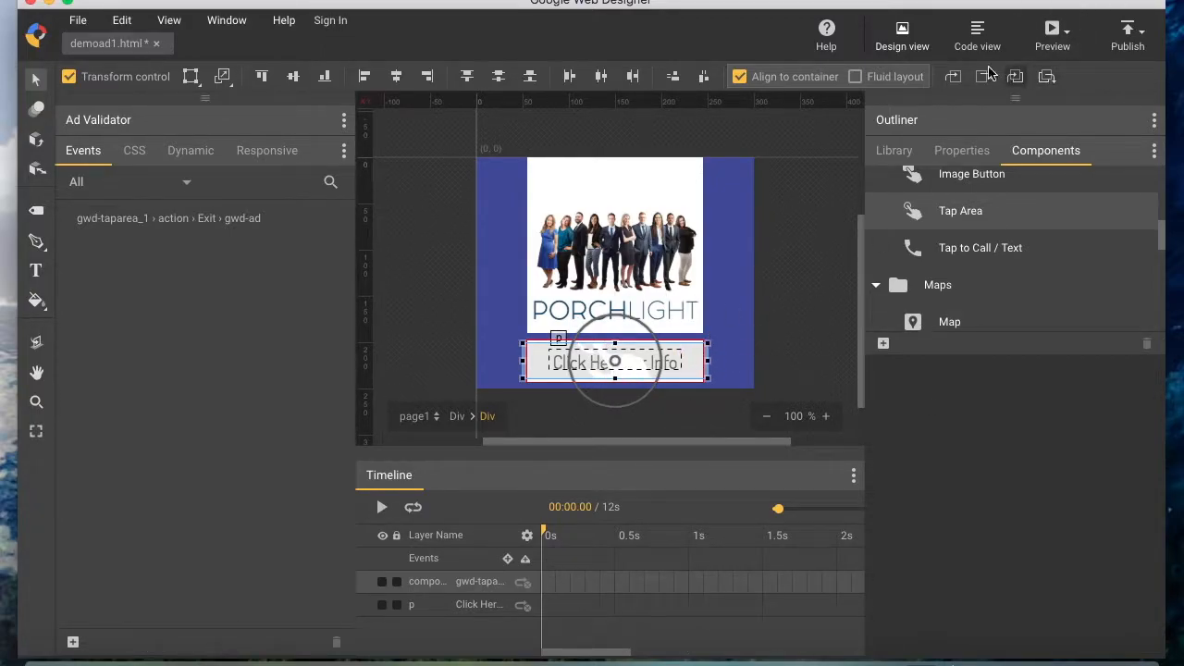
- Preview the ad in Chrome, test the "Click Here for Info" link, and return to Google Web Designer
left_click(1053, 37)
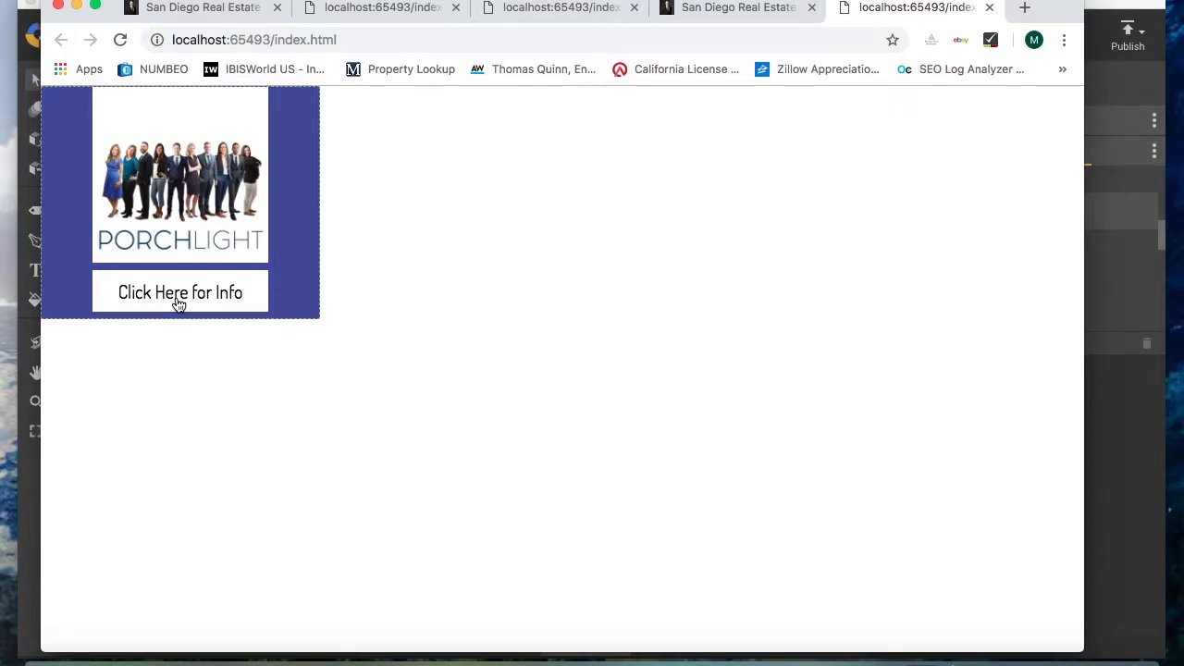
left_click(178, 294)
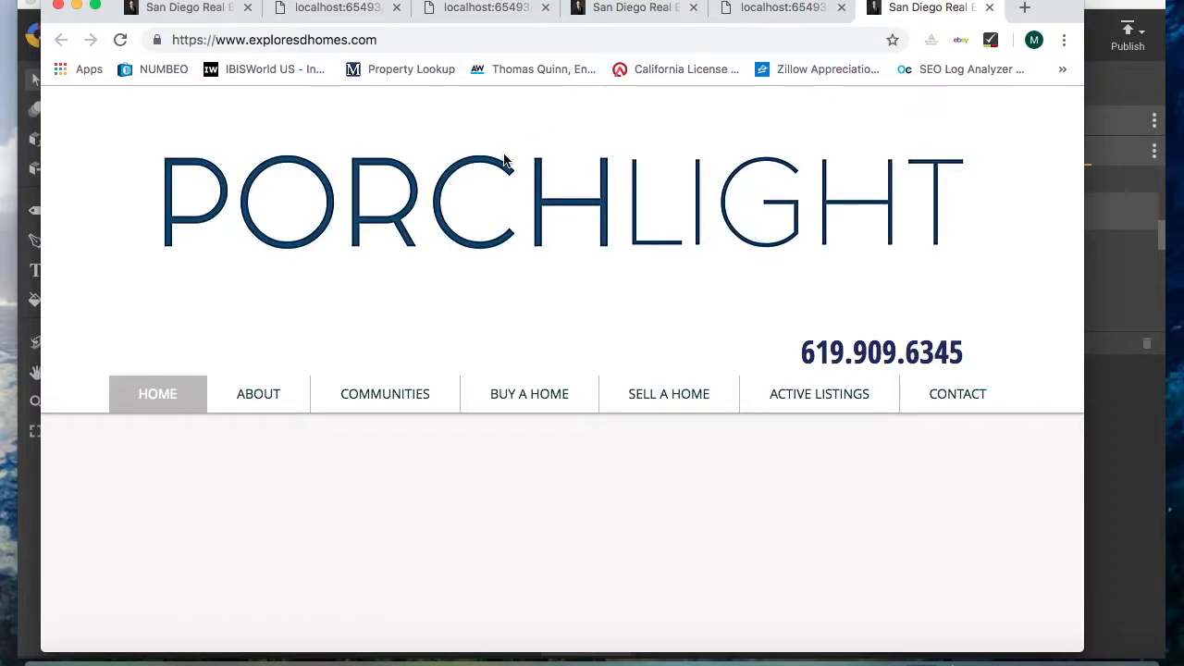
left_click(794, 10)
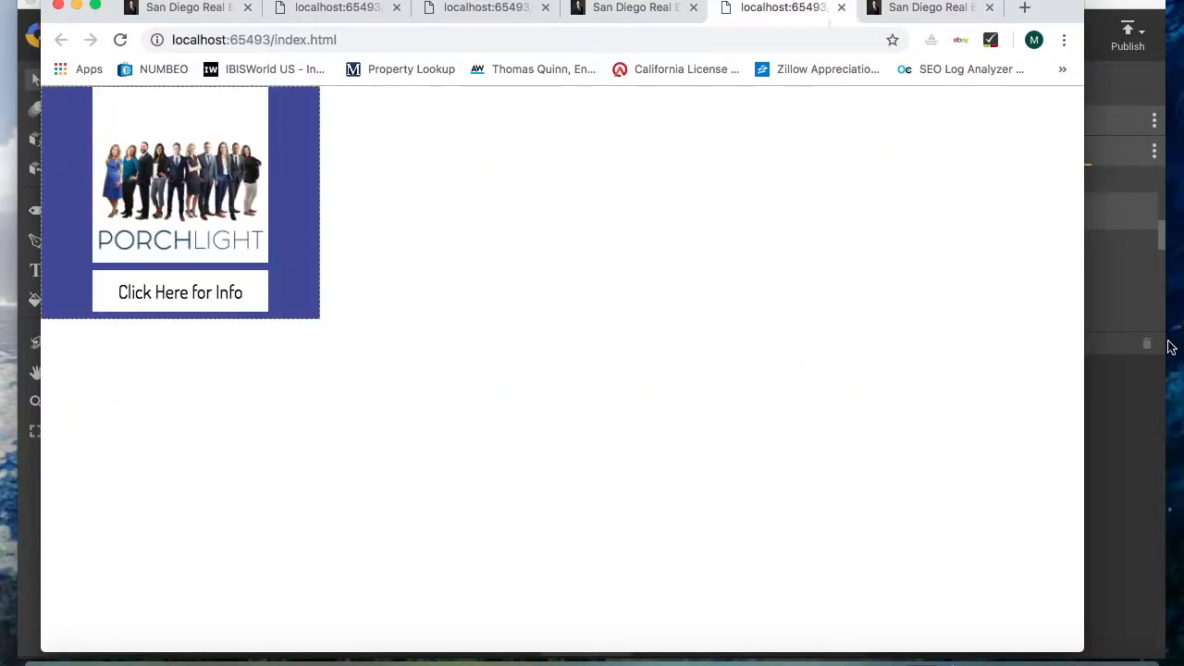
left_click(1140, 413)
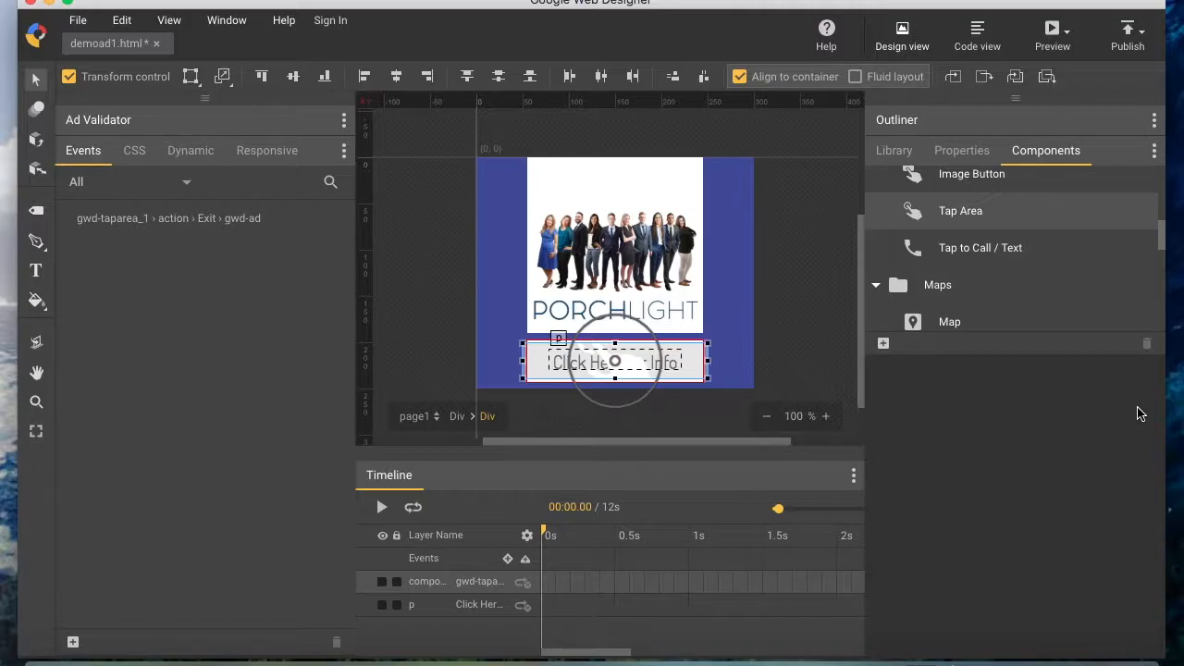